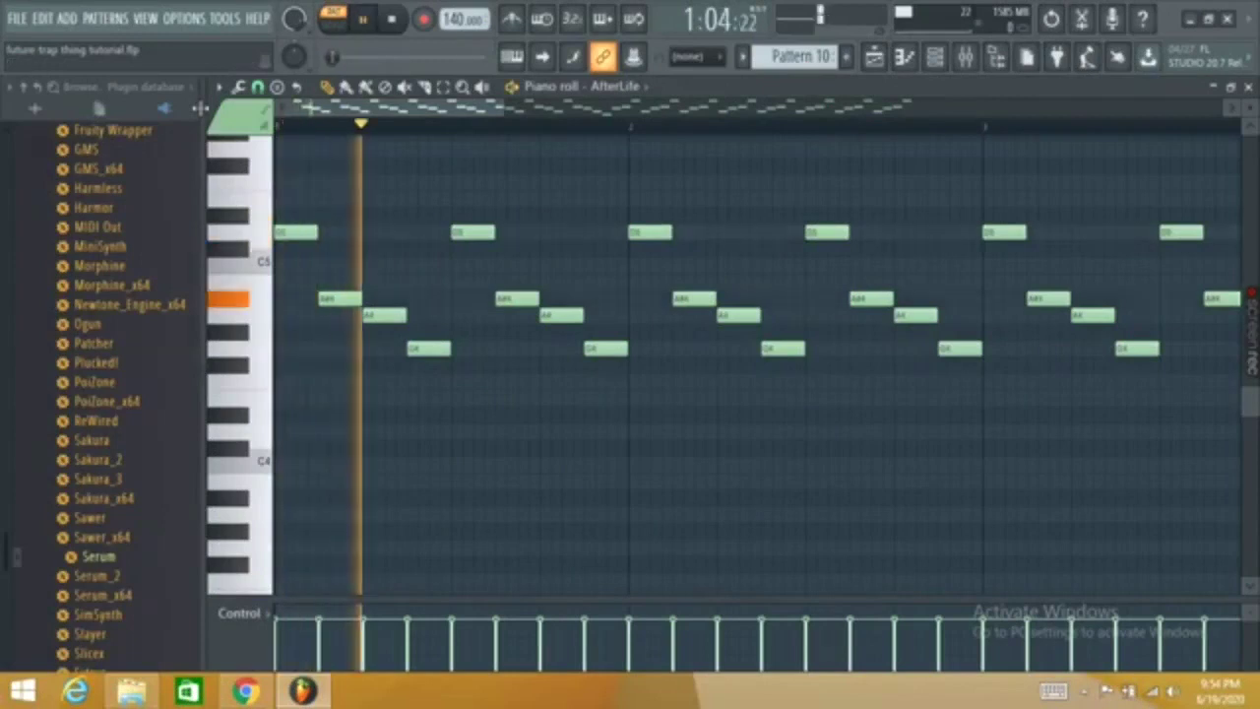
# Review the notes of AfterLife, Intro Pad, Serum #2 and DECAP_bass_reese_01_C in the piano roll, then return to the playlist.
pyautogui.moveTo(506, 105); pyautogui.dragTo(1018, 175)
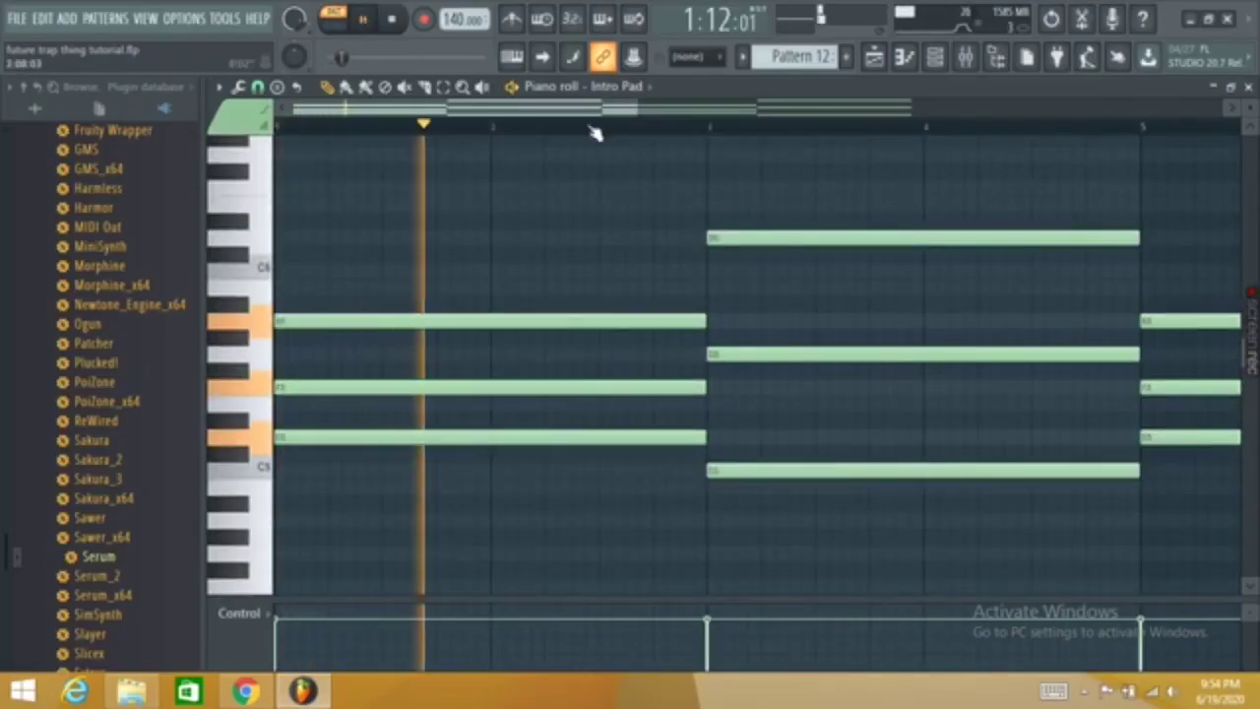
pyautogui.moveTo(637, 108); pyautogui.dragTo(1069, 168)
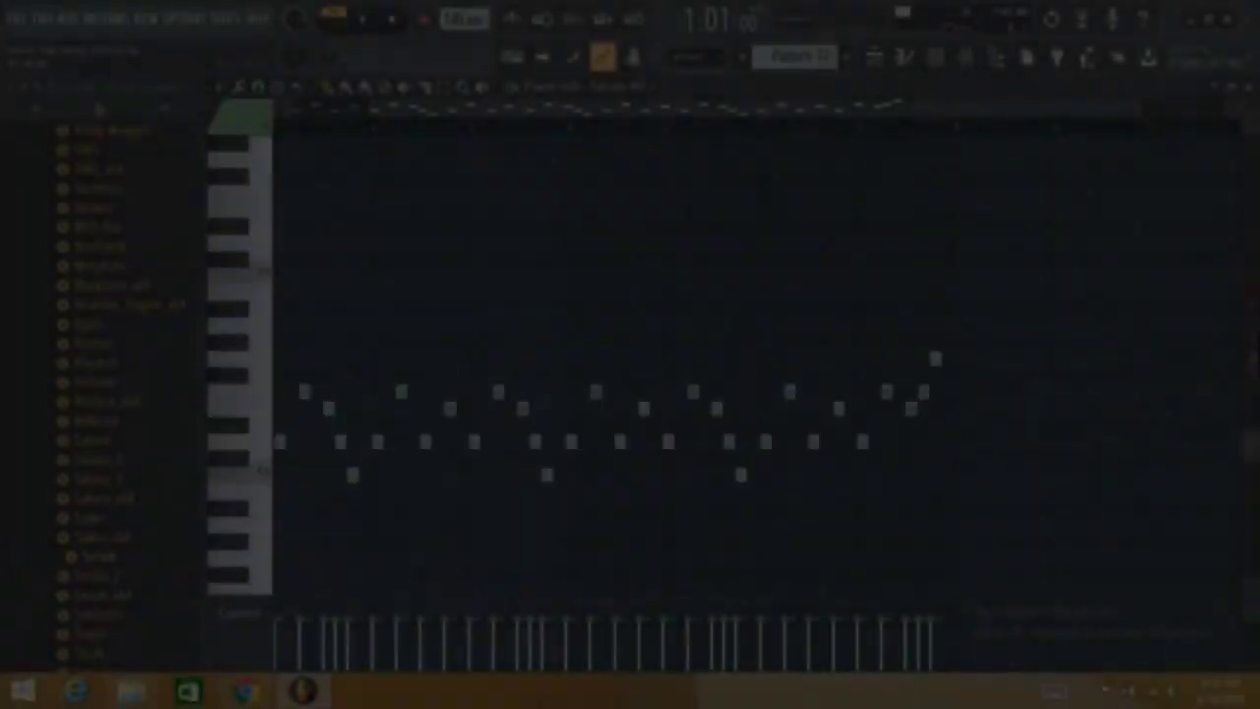
pyautogui.scroll(1, 1253, 422)
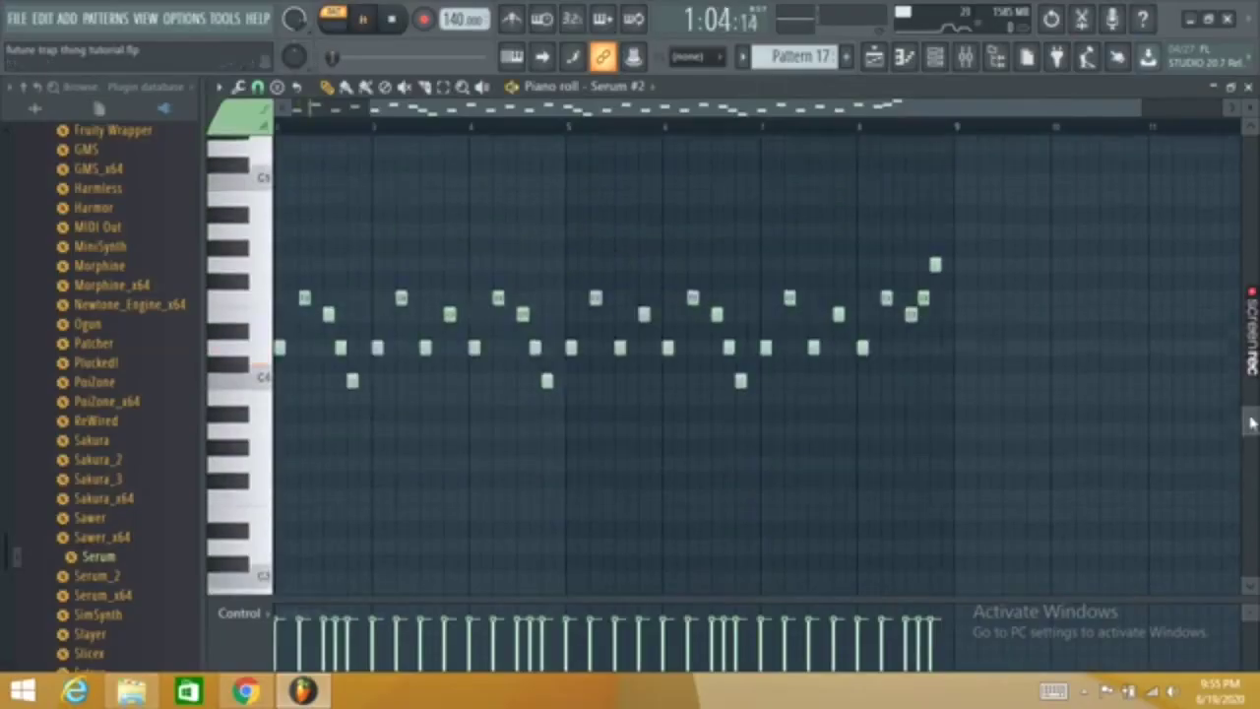
pyautogui.moveTo(870, 105); pyautogui.dragTo(711, 117)
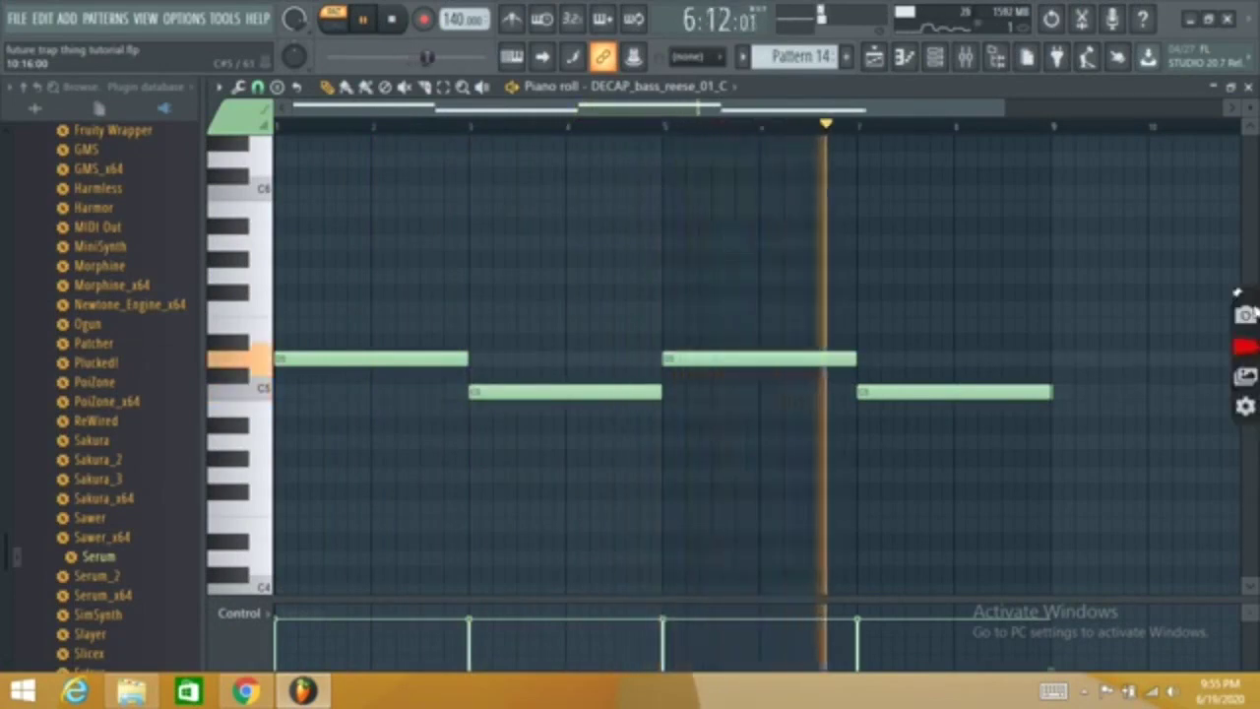
pyautogui.click(1249, 87)
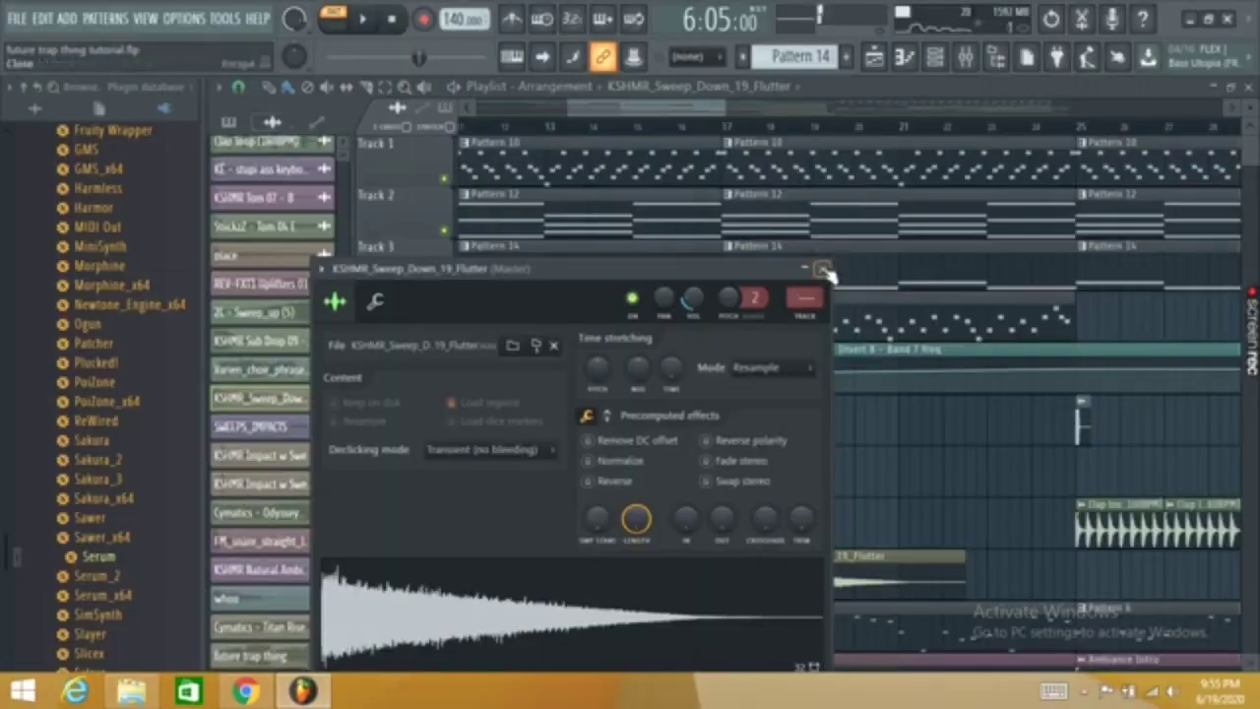
# Inspect the KSHMR_Sweep_Down_19_Flutter and SWEEPS_IMPACTS samples used in the arrangement, closing each one.
pyautogui.click(823, 270)
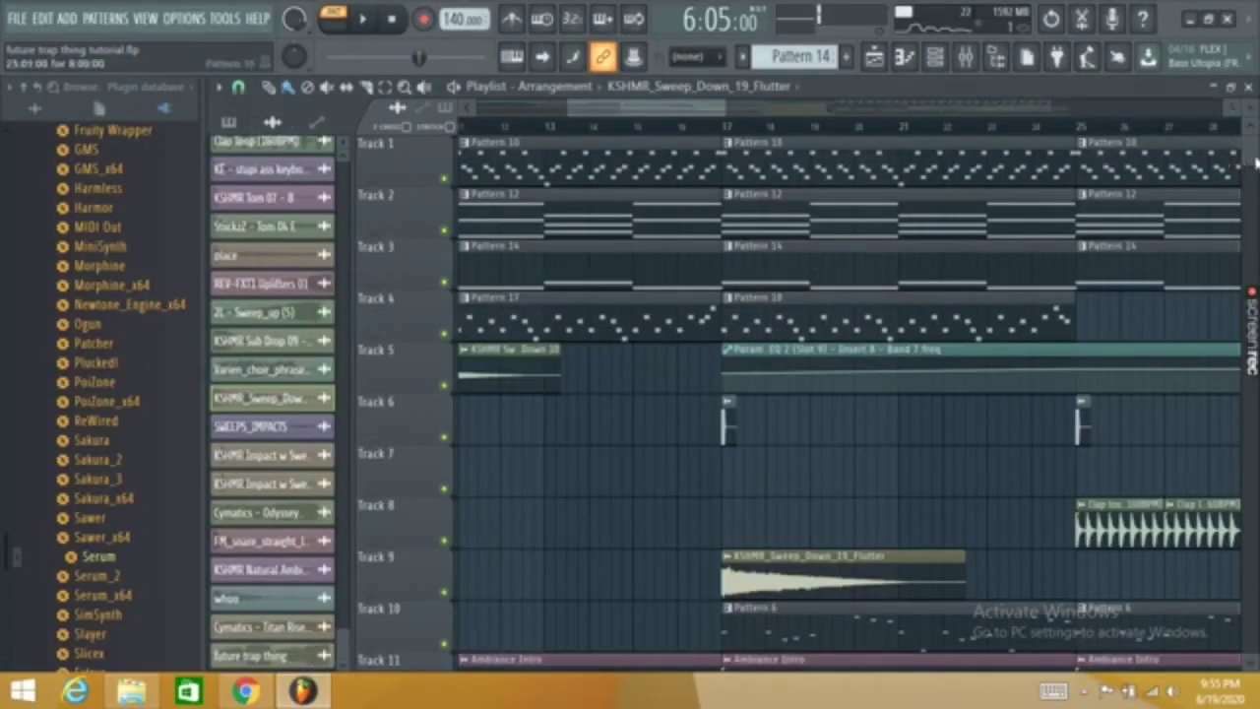
pyautogui.moveTo(1256, 158); pyautogui.dragTo(1255, 164)
pyautogui.doubleClick(768, 424)
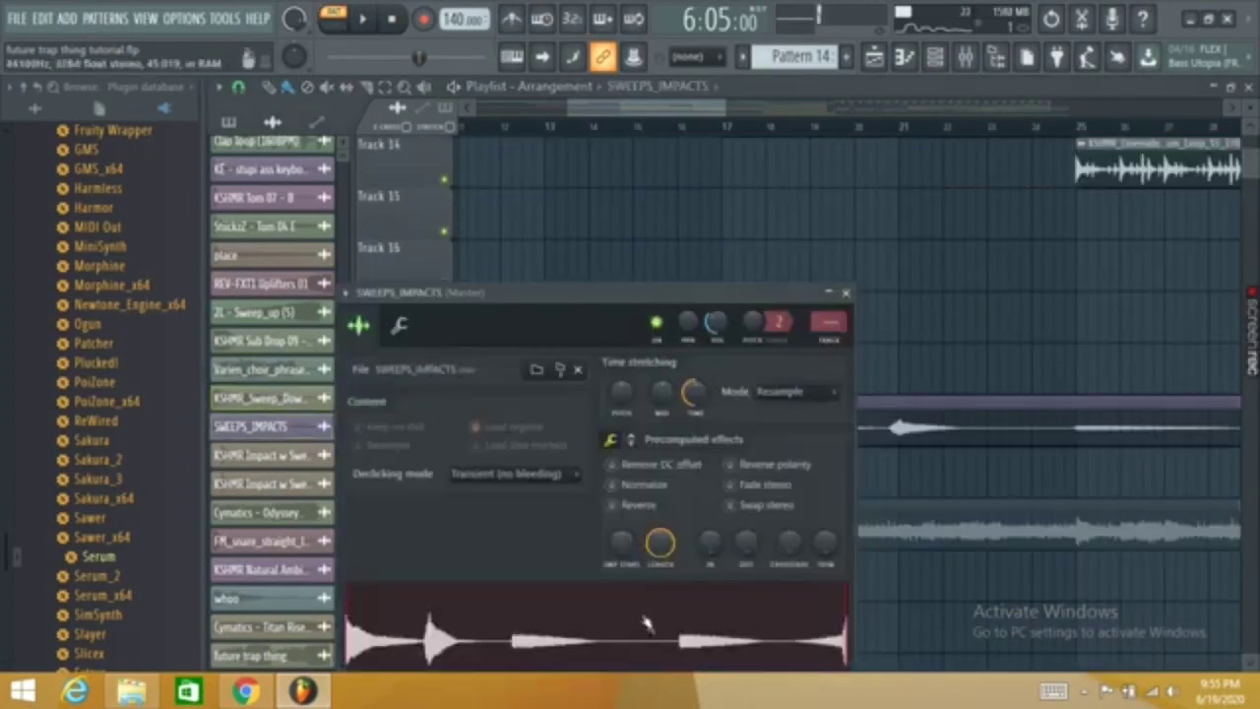
pyautogui.moveTo(591, 303); pyautogui.dragTo(594, 198)
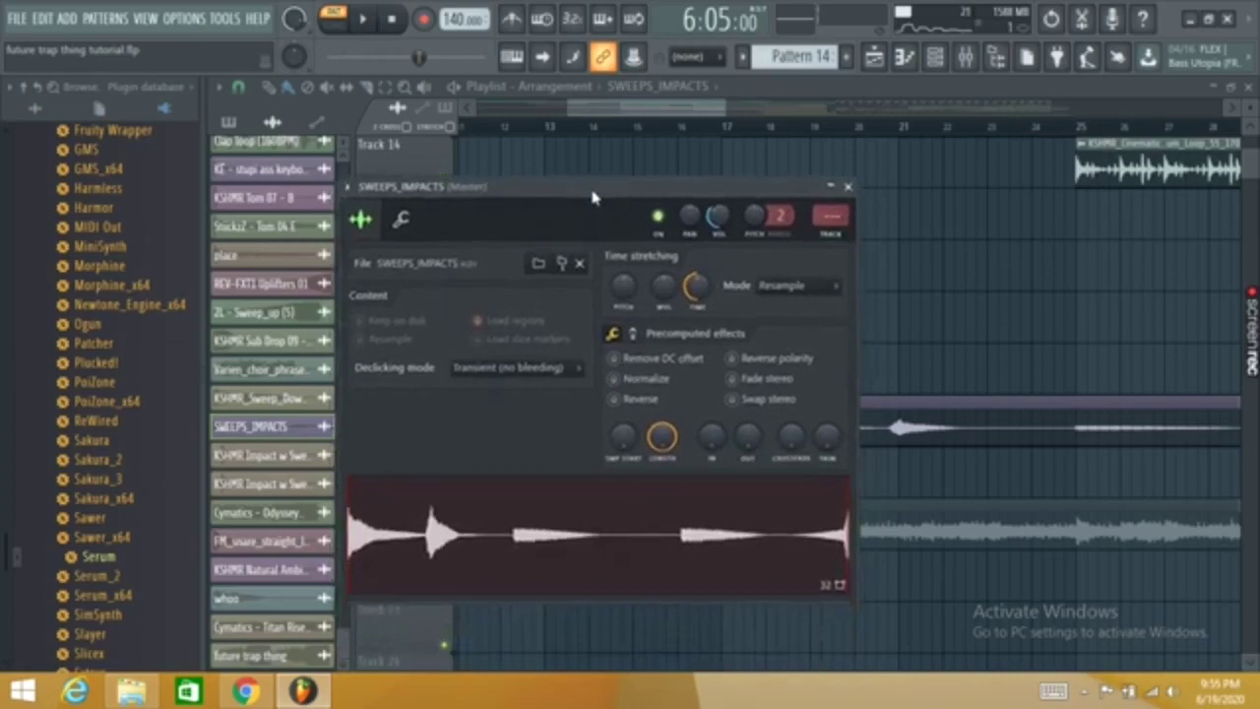
pyautogui.click(835, 188)
pyautogui.click(831, 188)
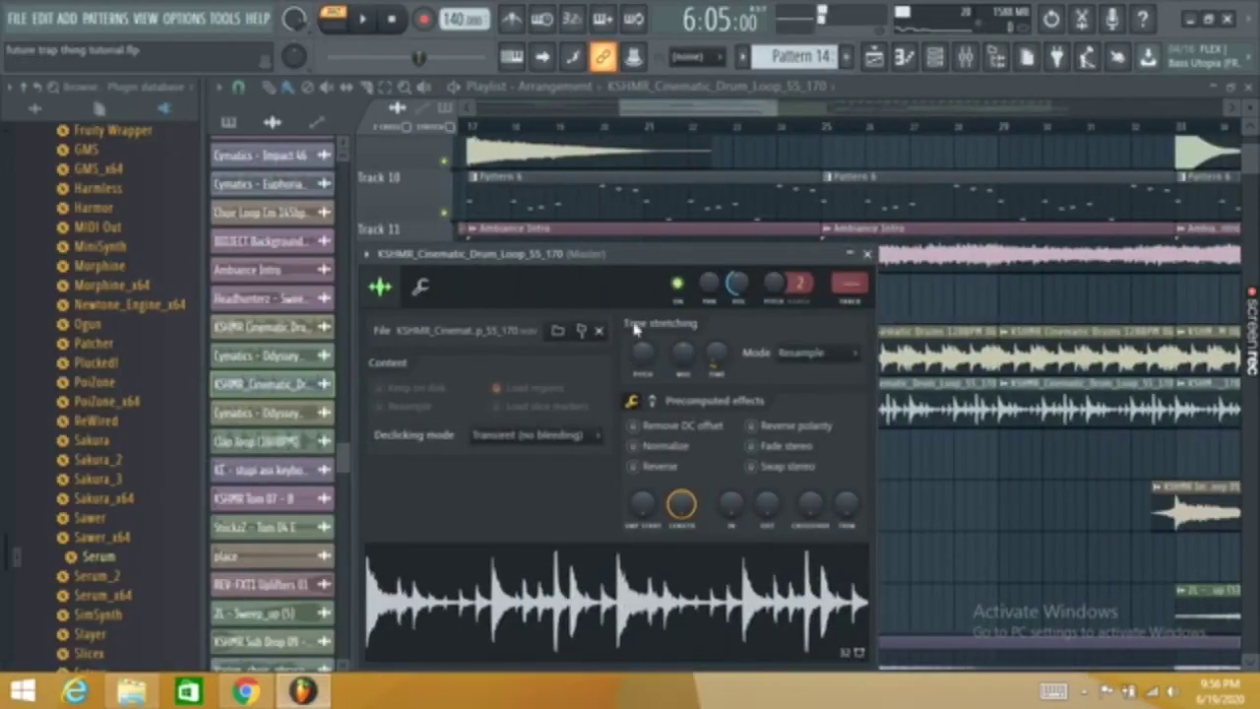
# Inspect the KSHMR_Cinematic_Drum_Loop_55_170, KSHMR Sweep Down 10 #2 and 2L - Sweep_up (5) samples in the playlist.
pyautogui.moveTo(630, 263); pyautogui.dragTo(623, 175)
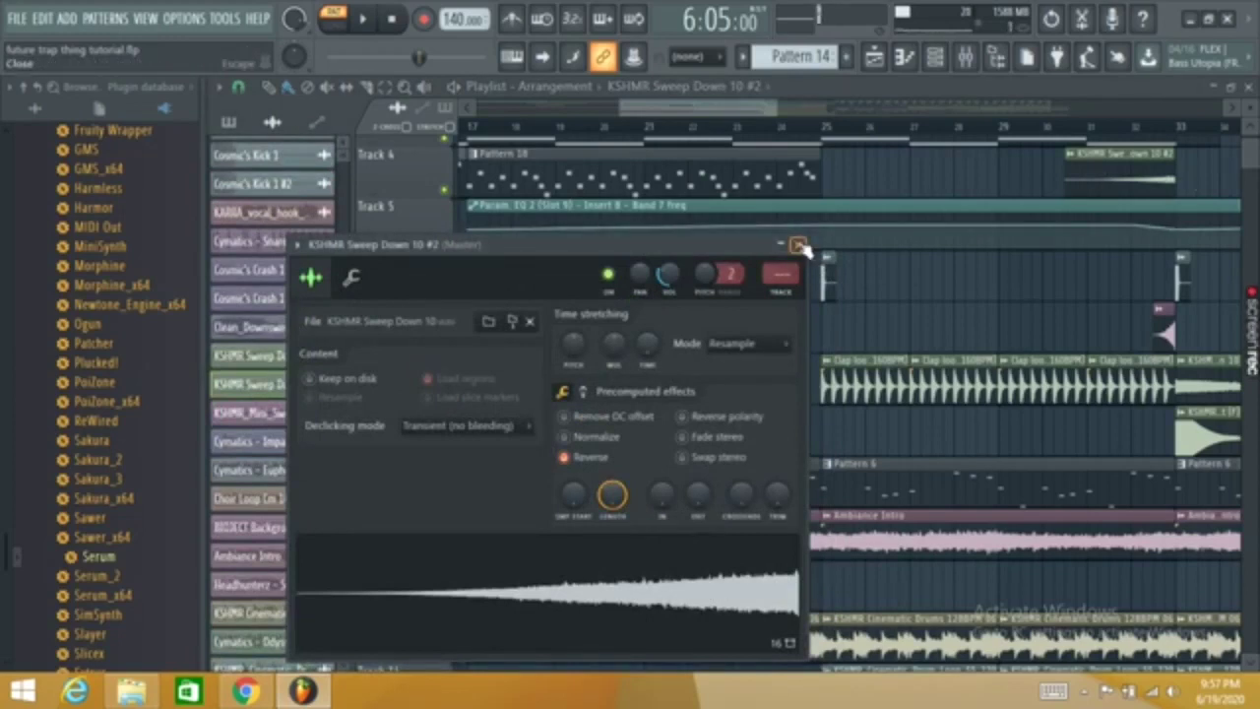
pyautogui.click(799, 245)
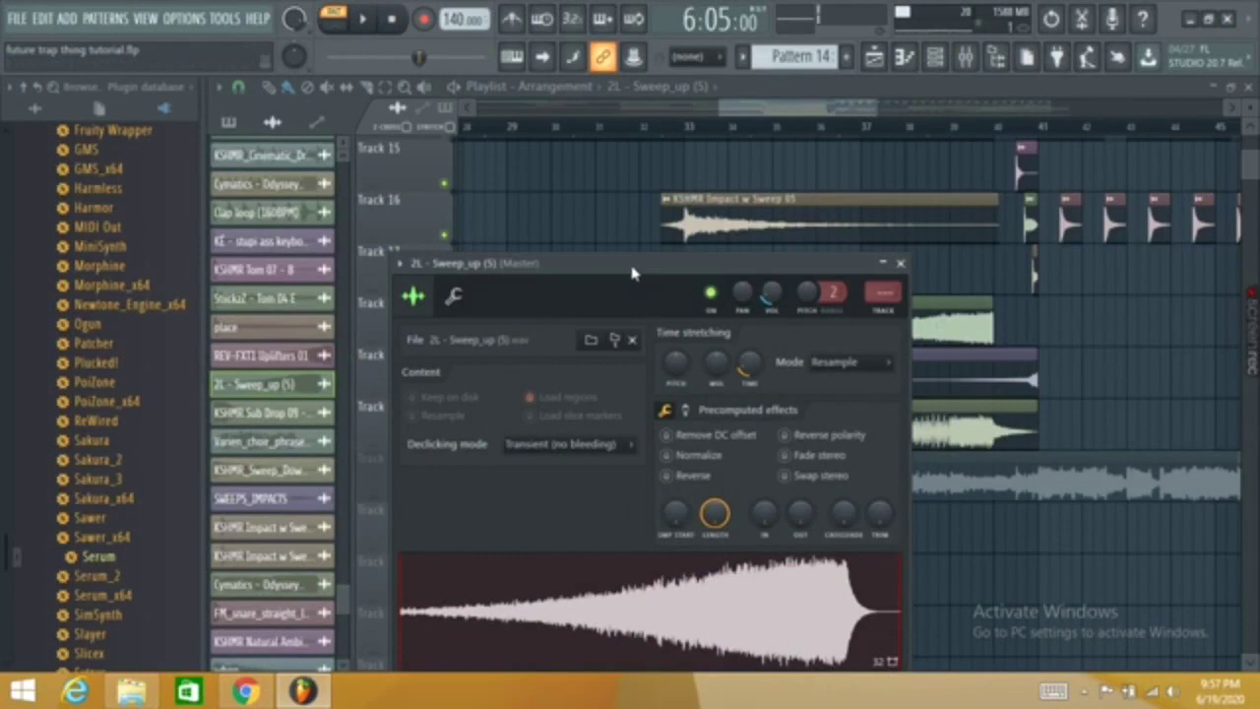
pyautogui.moveTo(633, 274); pyautogui.dragTo(631, 177)
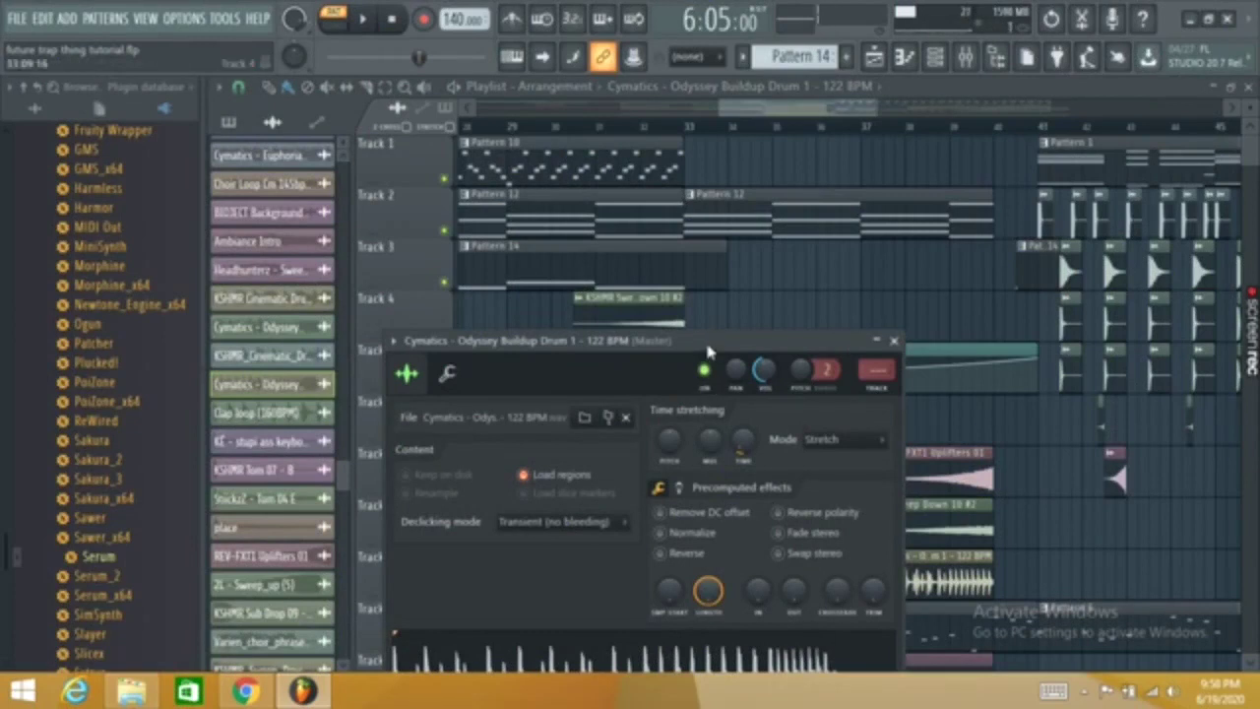
# Inspect the Cymatics - Odyssey Buildup Drum 1 - 122 BPM and KSHMR Sub Drop 09 - Short (F) samples, closing each one.
pyautogui.moveTo(707, 351); pyautogui.dragTo(705, 206)
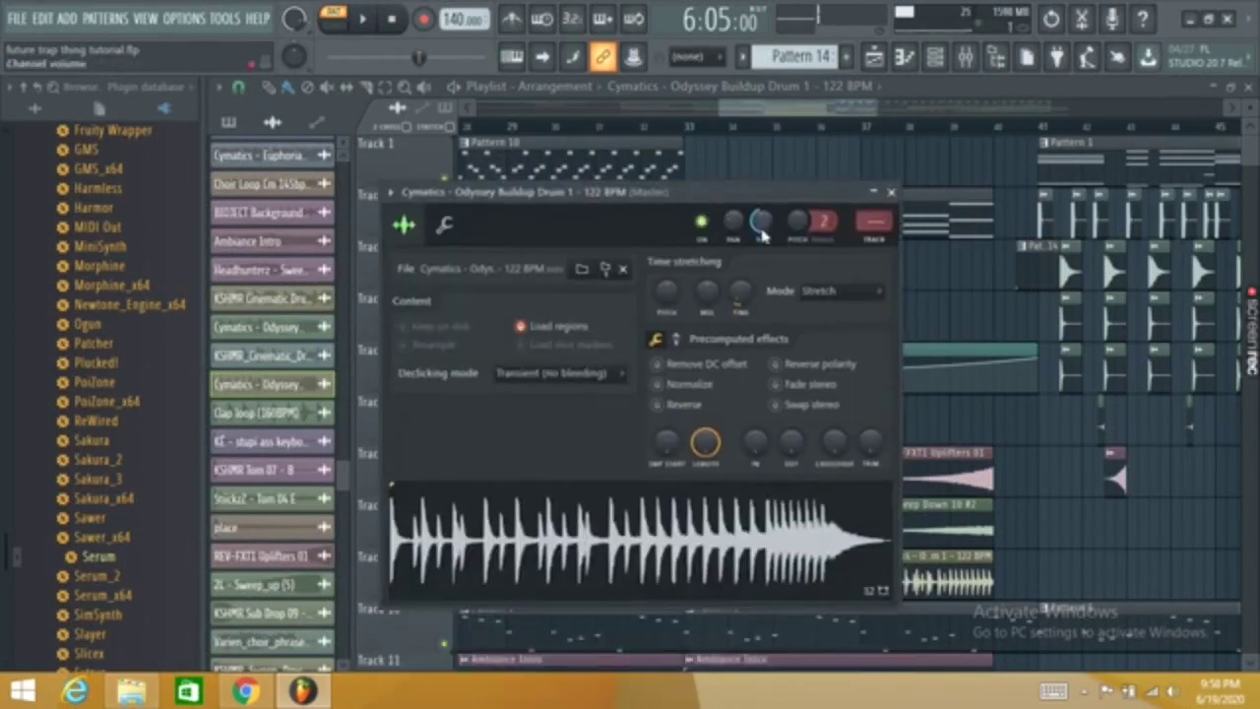
pyautogui.click(893, 194)
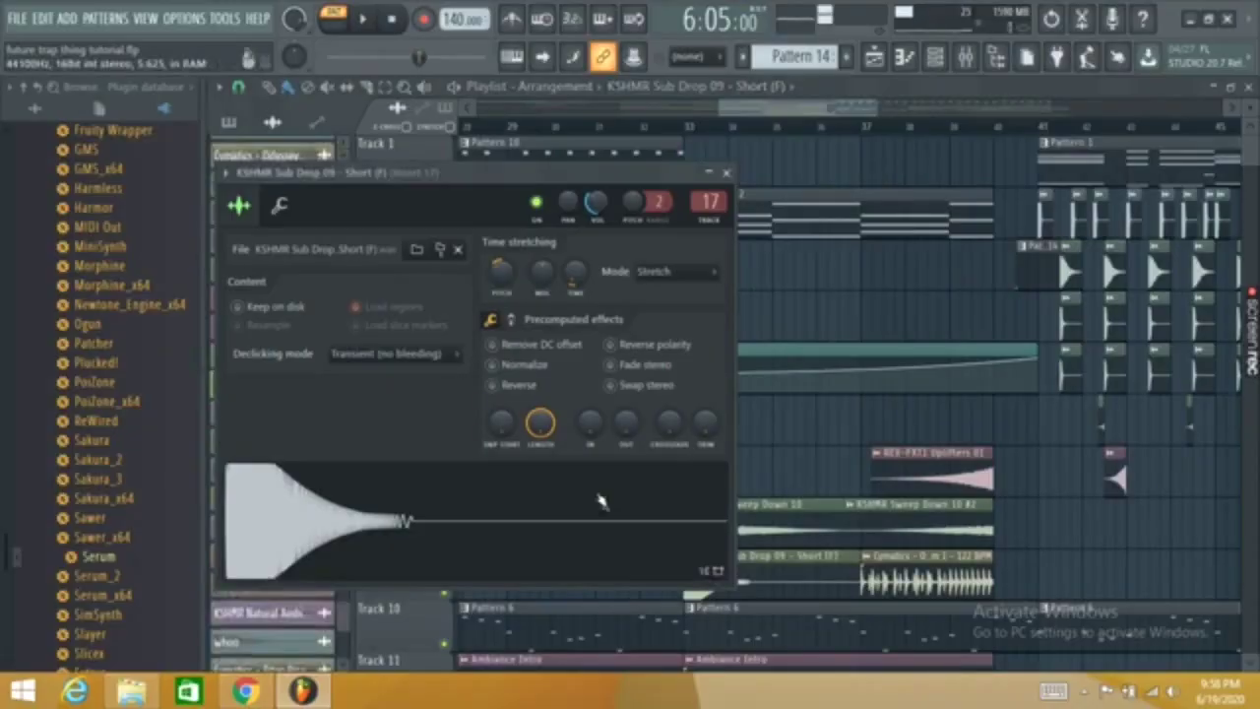
pyautogui.click(726, 174)
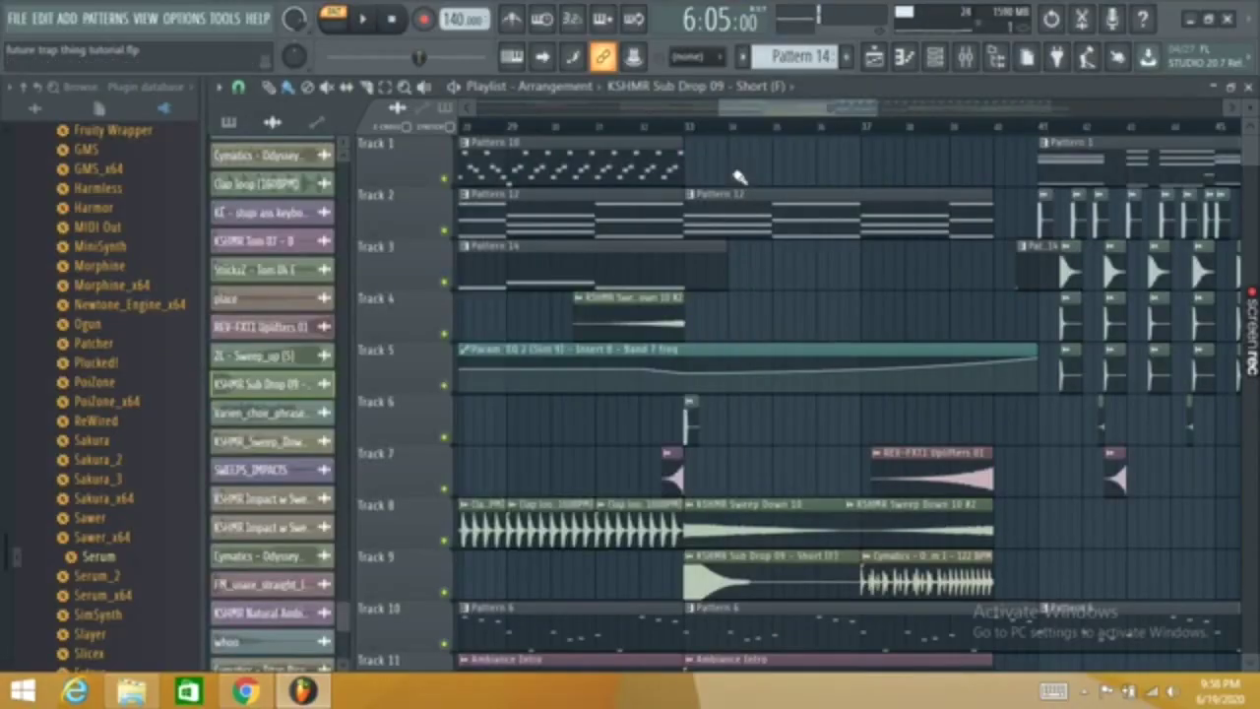
# Inspect the fill samples KSHMR Tom 07 - B, StickzZ - Tom 04 E and place before bar 41.
pyautogui.moveTo(1253, 150); pyautogui.dragTo(1249, 165)
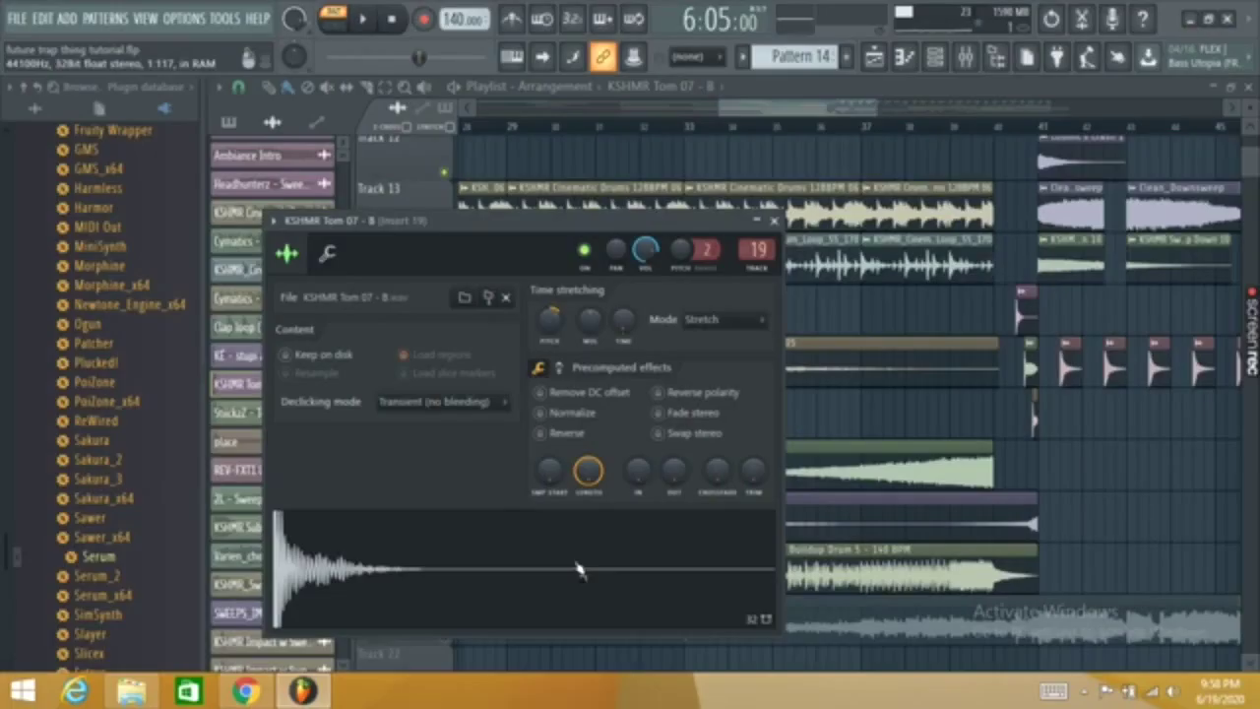
pyautogui.doubleClick(1031, 370)
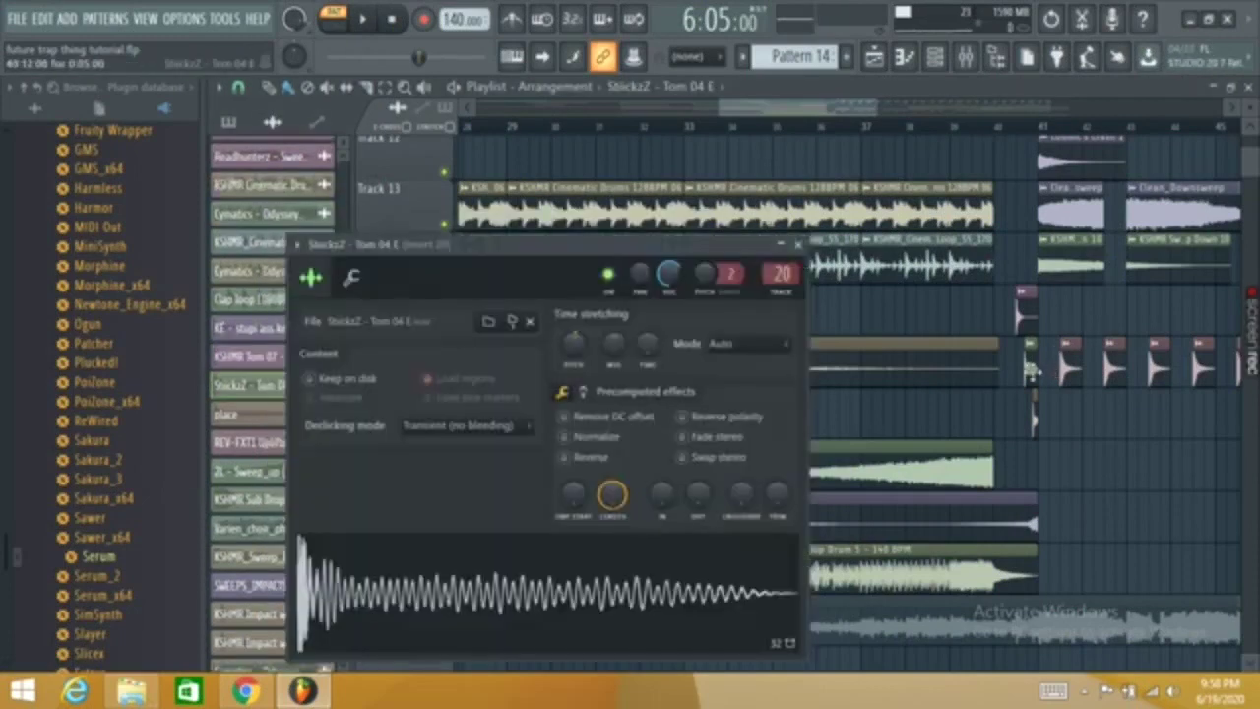
pyautogui.doubleClick(1031, 418)
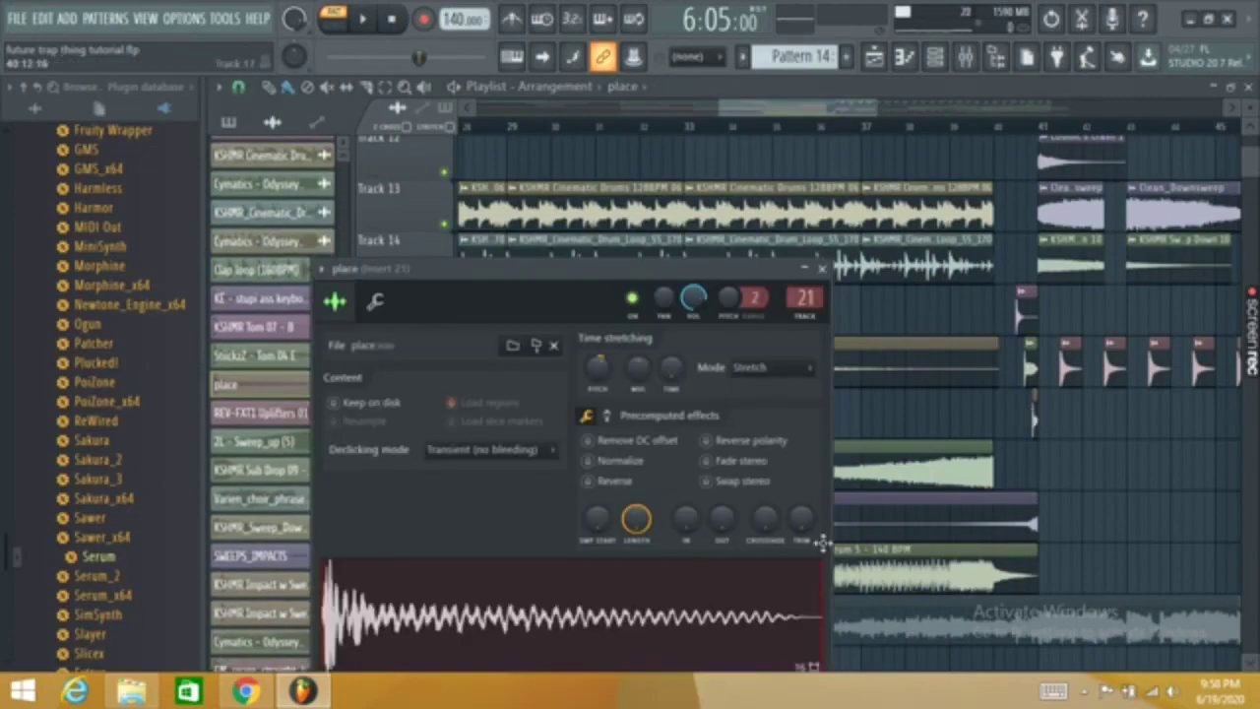
pyautogui.click(822, 268)
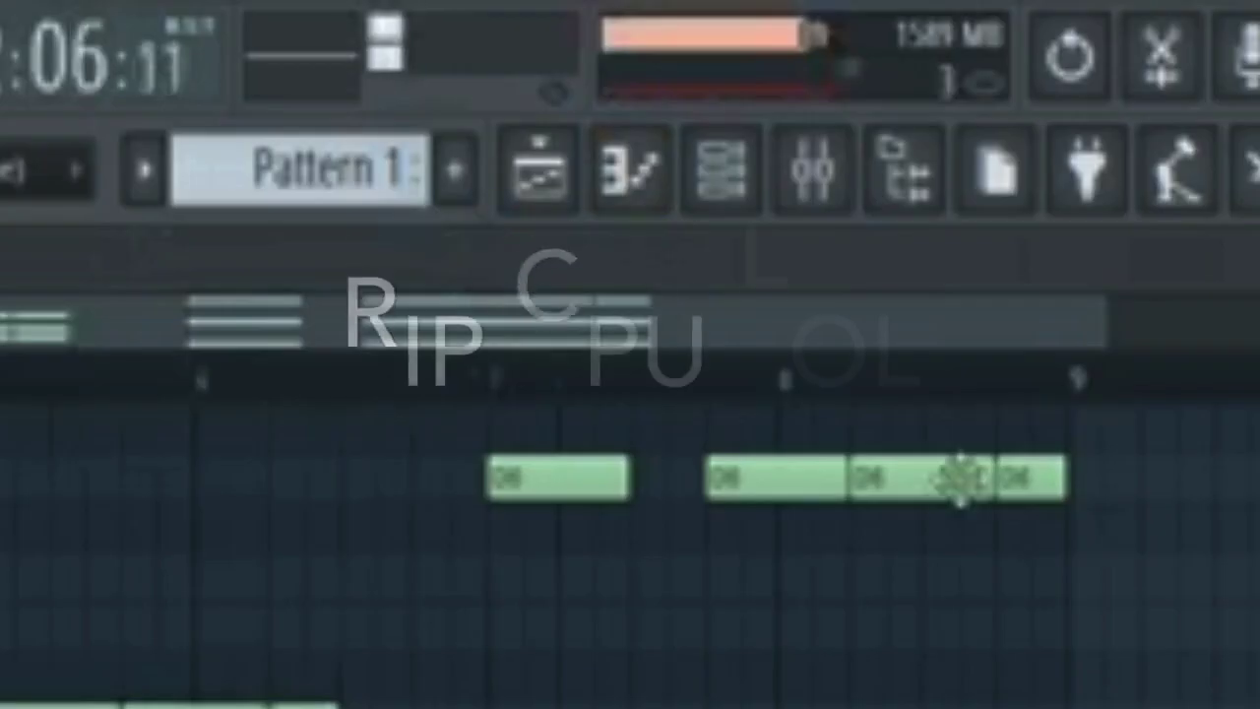
# Play and review the Pattern 1 chords of the chordlead 3 and Gated Chord channels in the piano roll.
pyautogui.scroll(3, 630, 551)
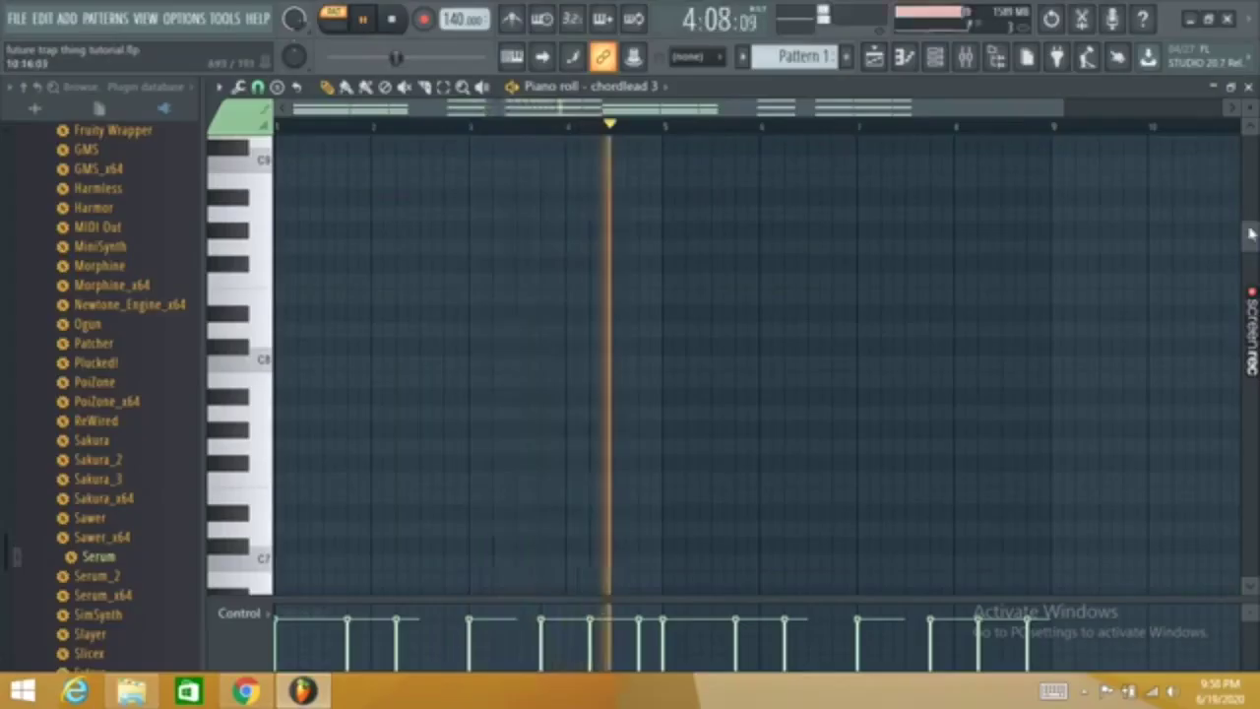
pyautogui.moveTo(1252, 253); pyautogui.dragTo(1246, 344)
pyautogui.moveTo(1248, 345)
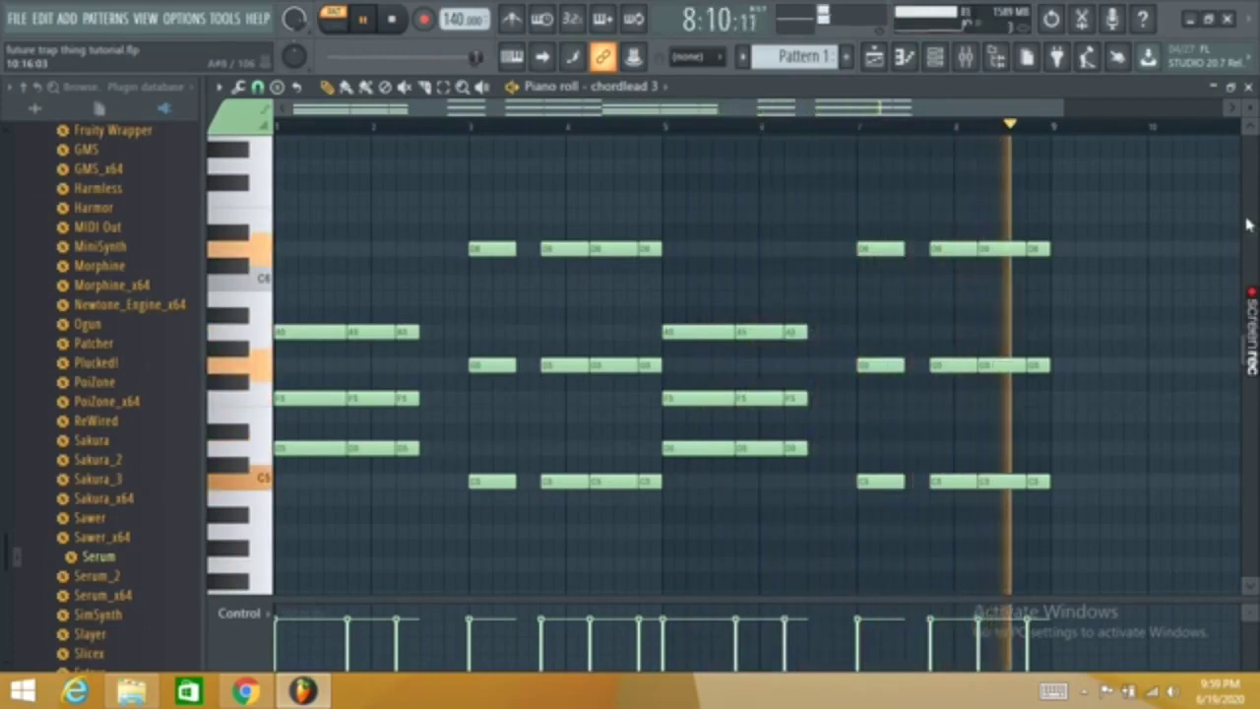
pyautogui.press('space')
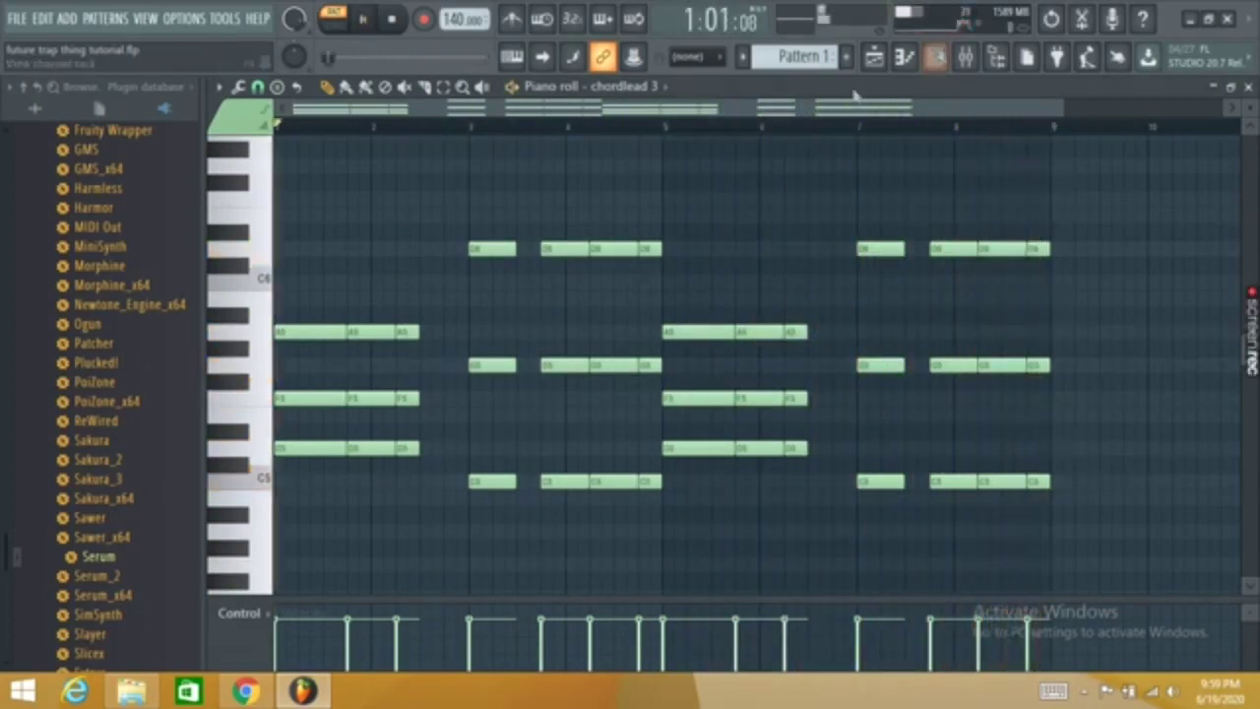
pyautogui.press('space')
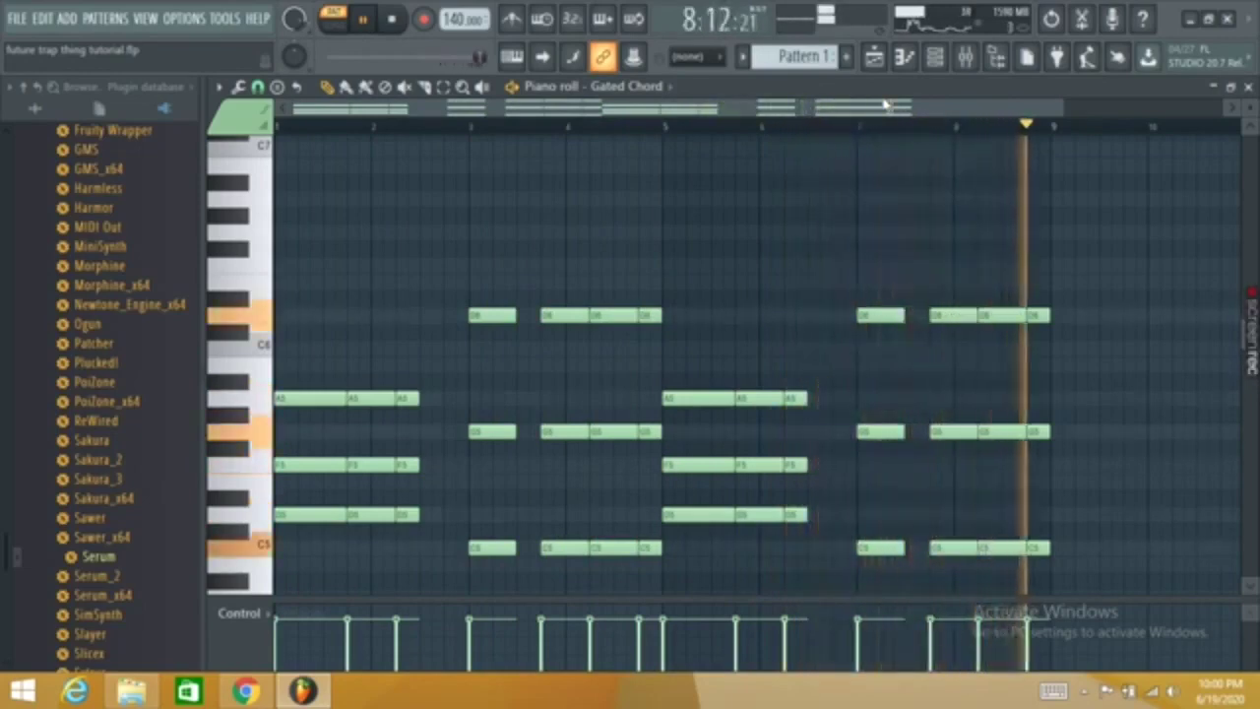
pyautogui.press('space')
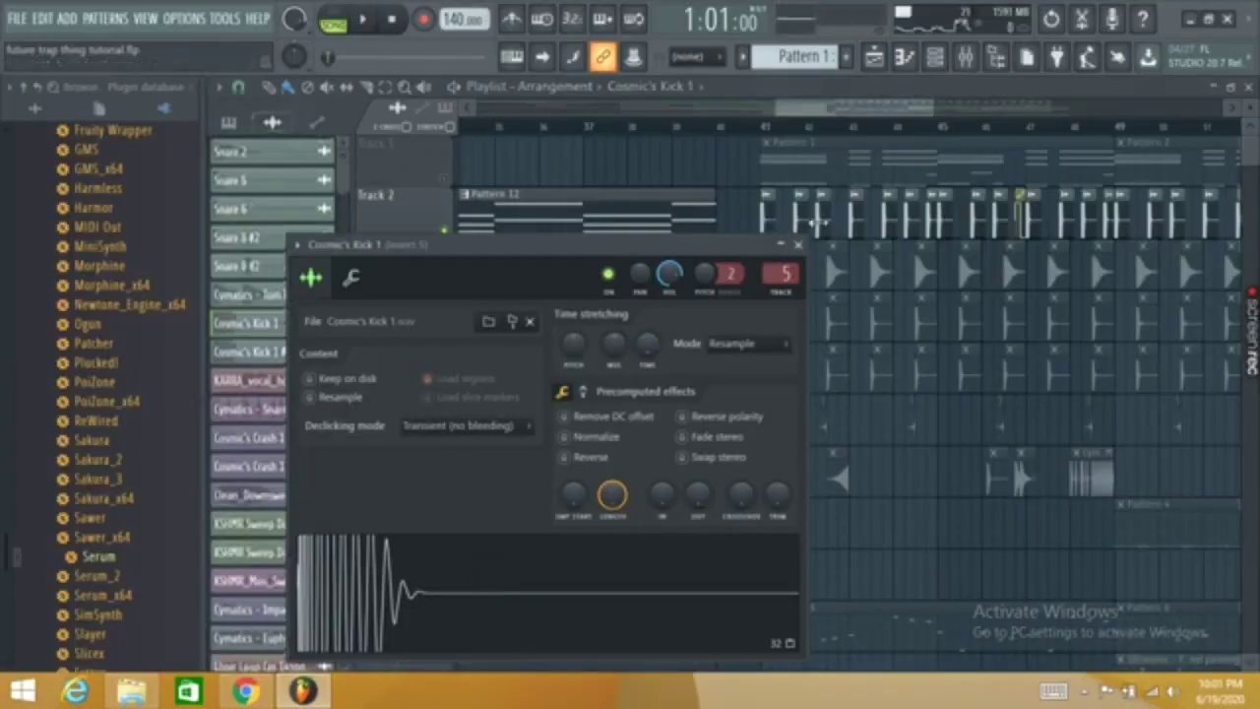
# Inspect the Cosmic's Kick 1 sample and listen to the drum tracks of the drop in the playlist.
pyautogui.click(799, 244)
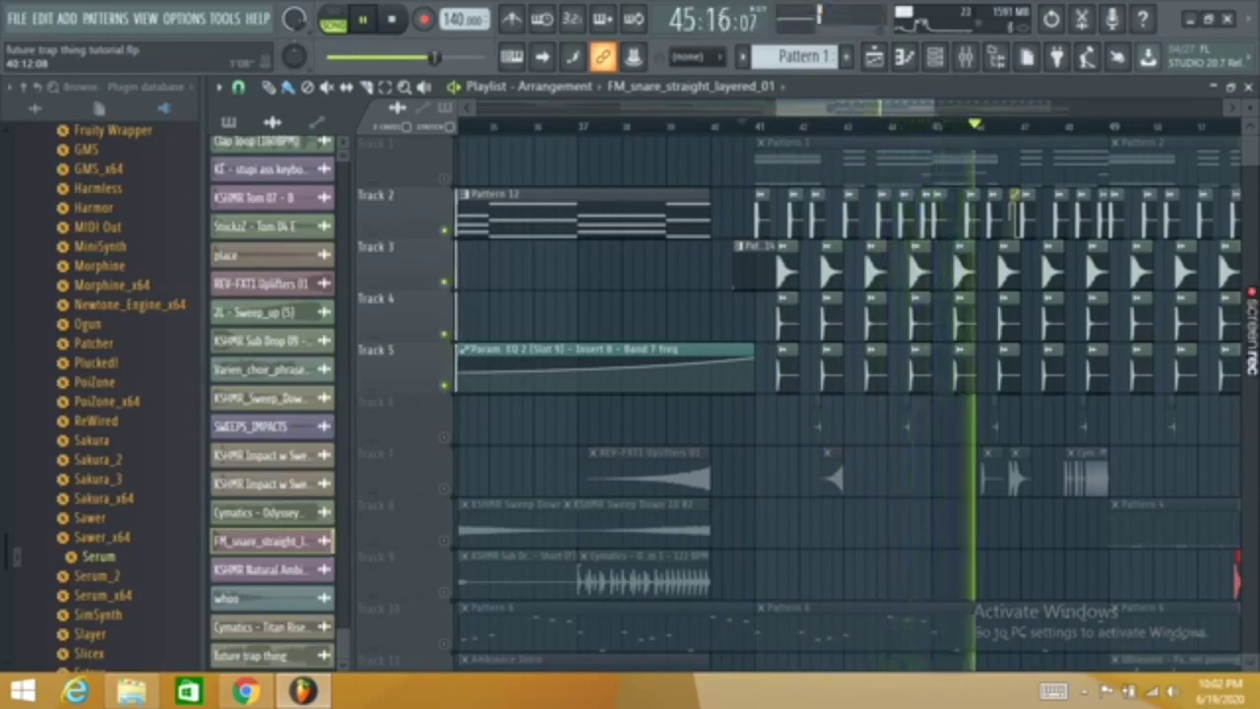
pyautogui.moveTo(870, 110); pyautogui.dragTo(914, 112)
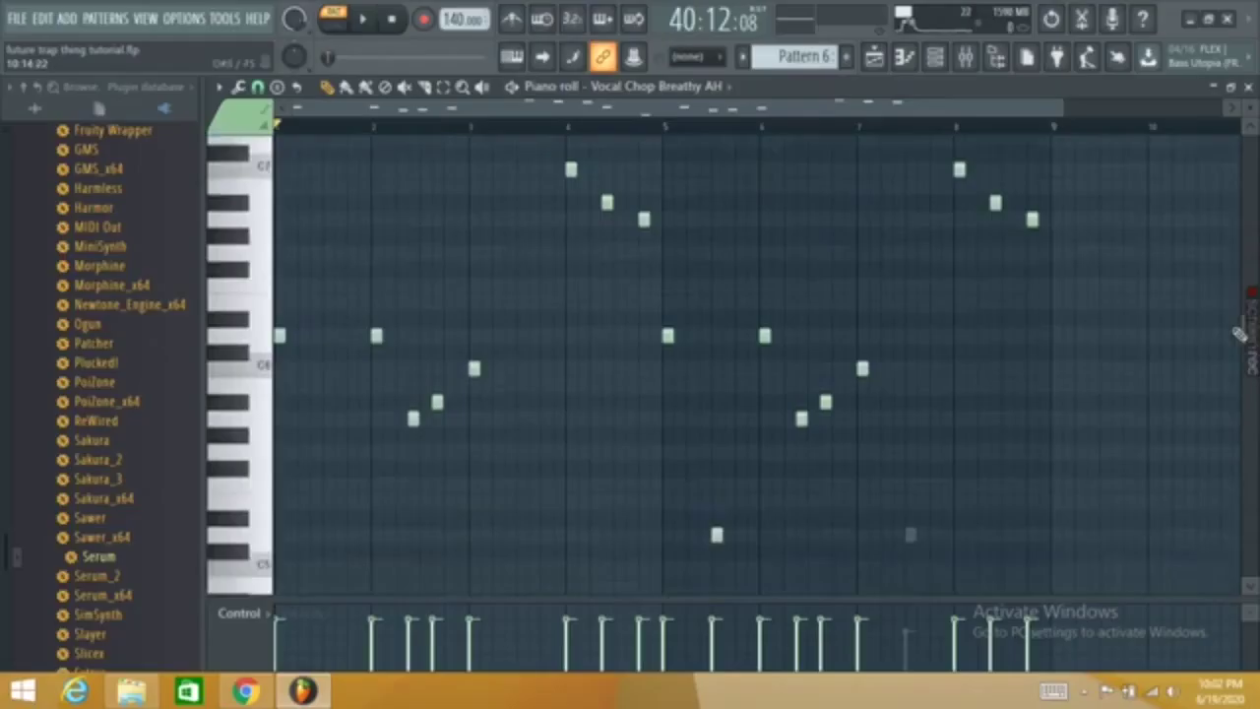
# Play Pattern 6's Vocal Chop Breathy AH notes and adjust the system volume while listening.
pyautogui.press('space')
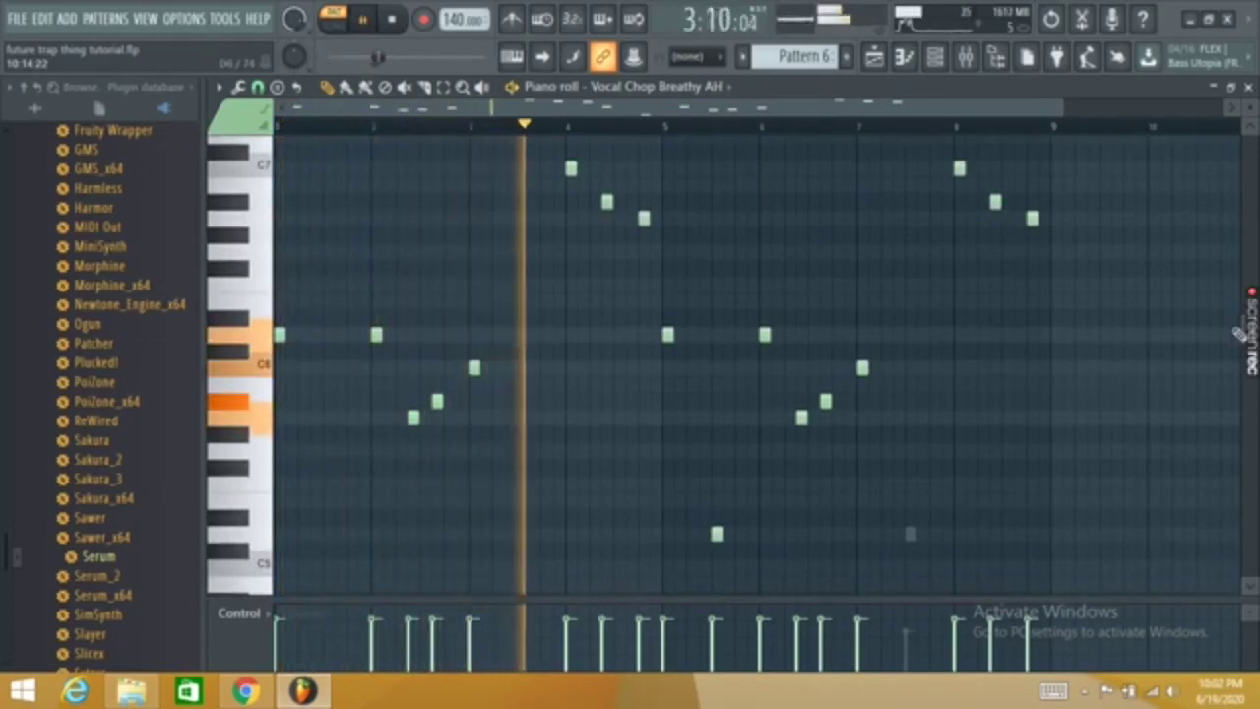
pyautogui.press('XF86AudioRaiseVolume')
pyautogui.press('XF86AudioRaiseVolume')
pyautogui.press('XF86AudioLowerVolume')
pyautogui.press('XF86AudioLowerVolume')
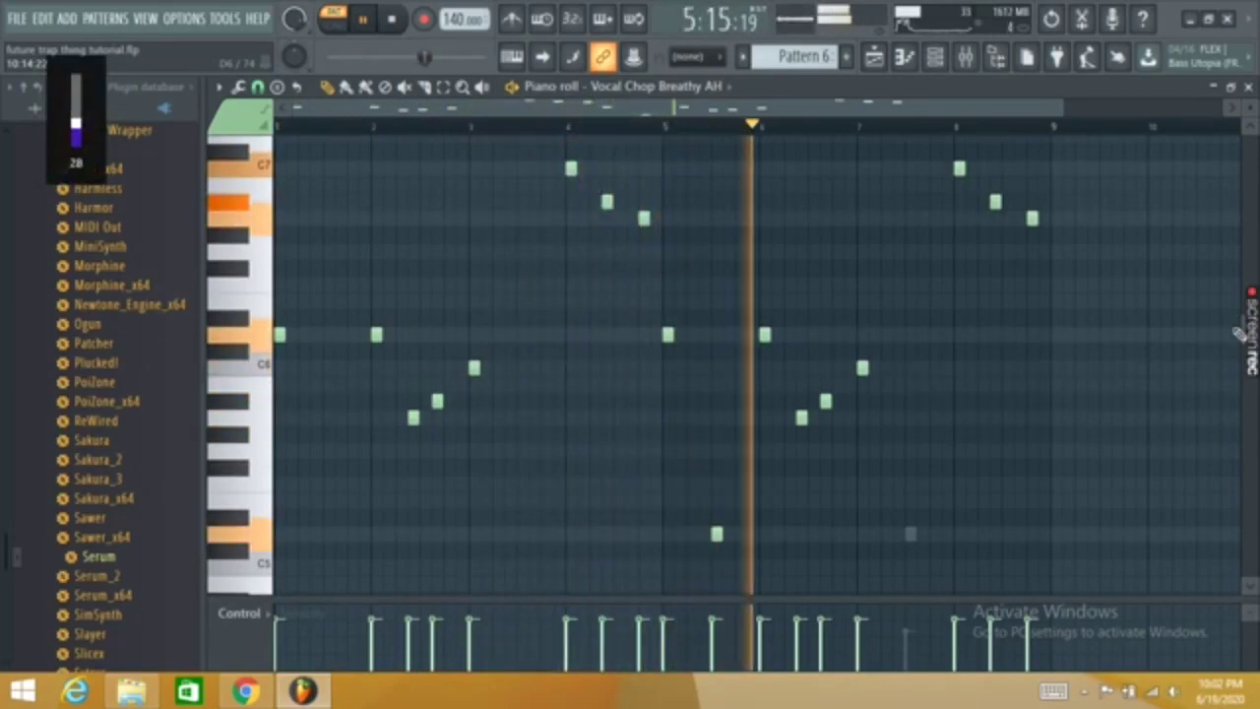
# View the Vocal Chop No Winter channel's notes in the piano roll, then return to Vocal Chop Breathy AH.
pyautogui.click(656, 87)
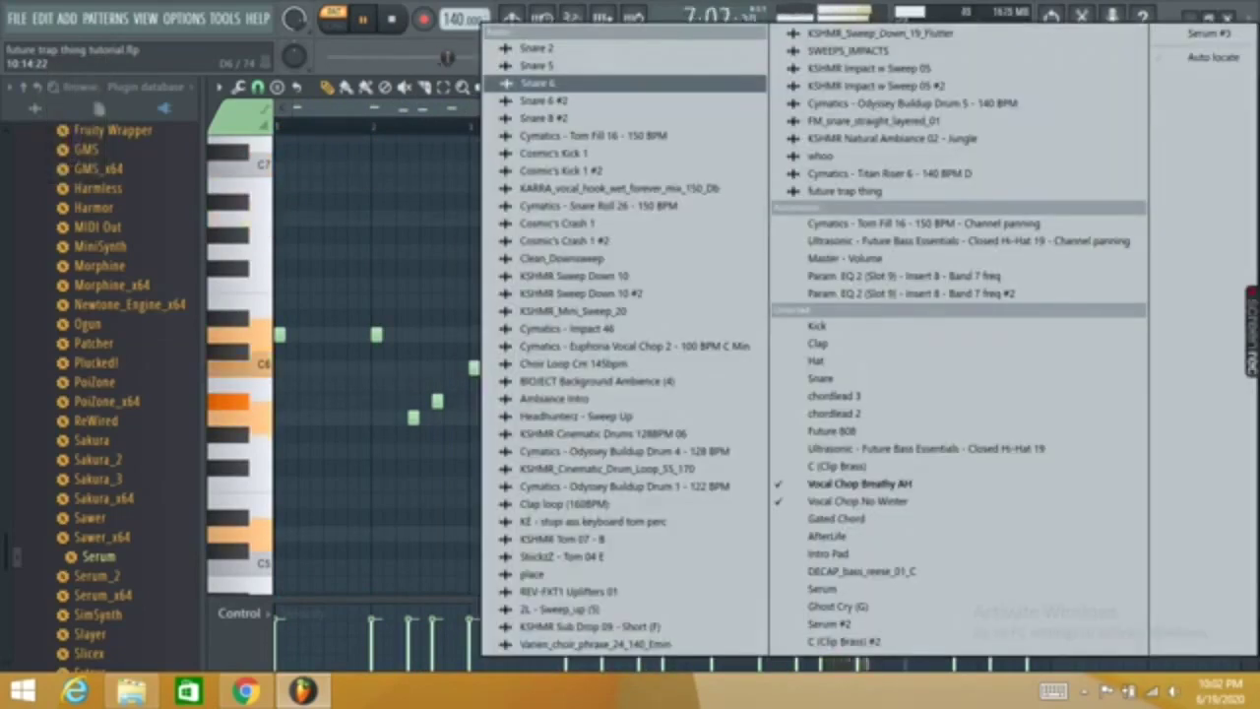
pyautogui.click(857, 502)
pyautogui.click(656, 87)
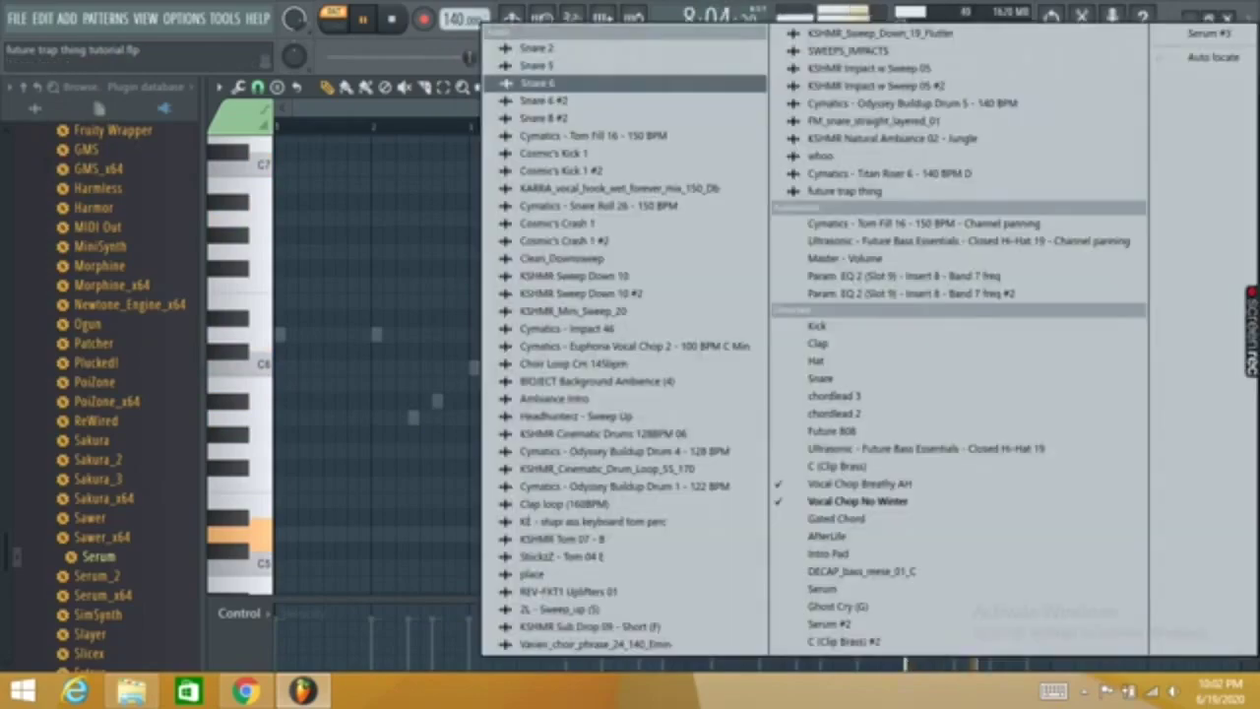
pyautogui.click(903, 487)
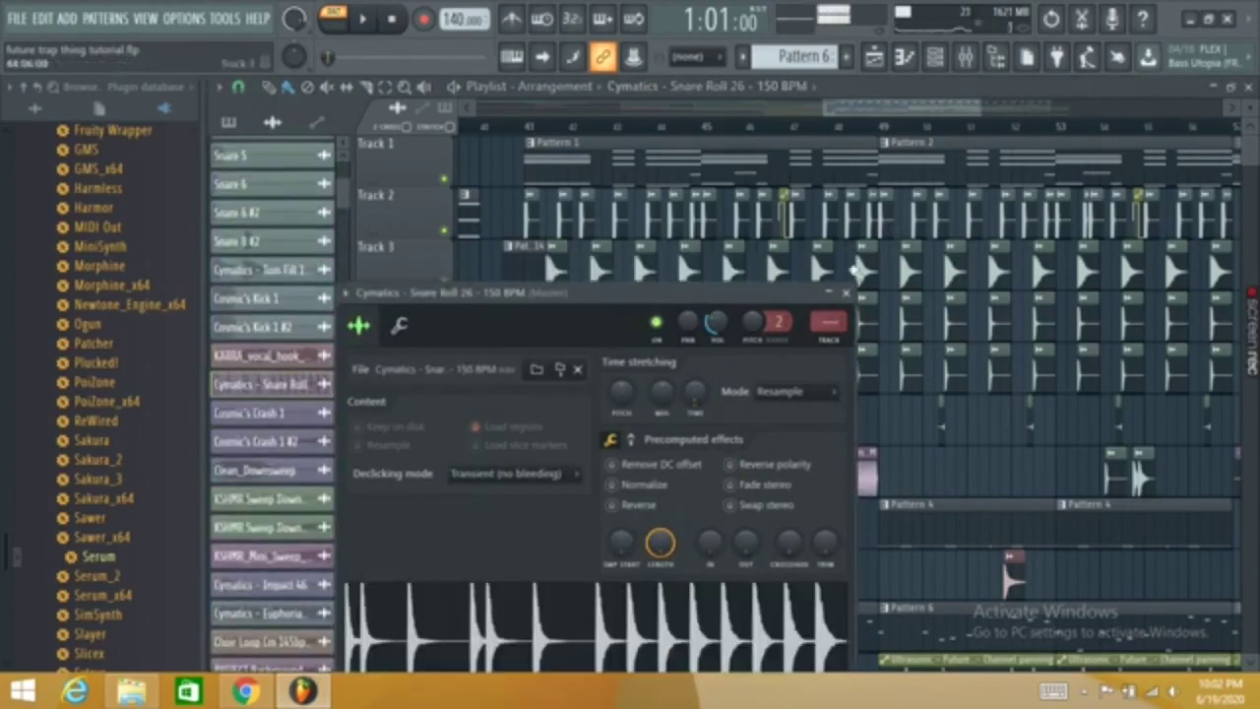
# Inspect the Cymatics - Snare Roll 26 - 150 BPM, Cosmic's Crash 1 and Clean_Downsweep samples in the drop.
pyautogui.click(846, 293)
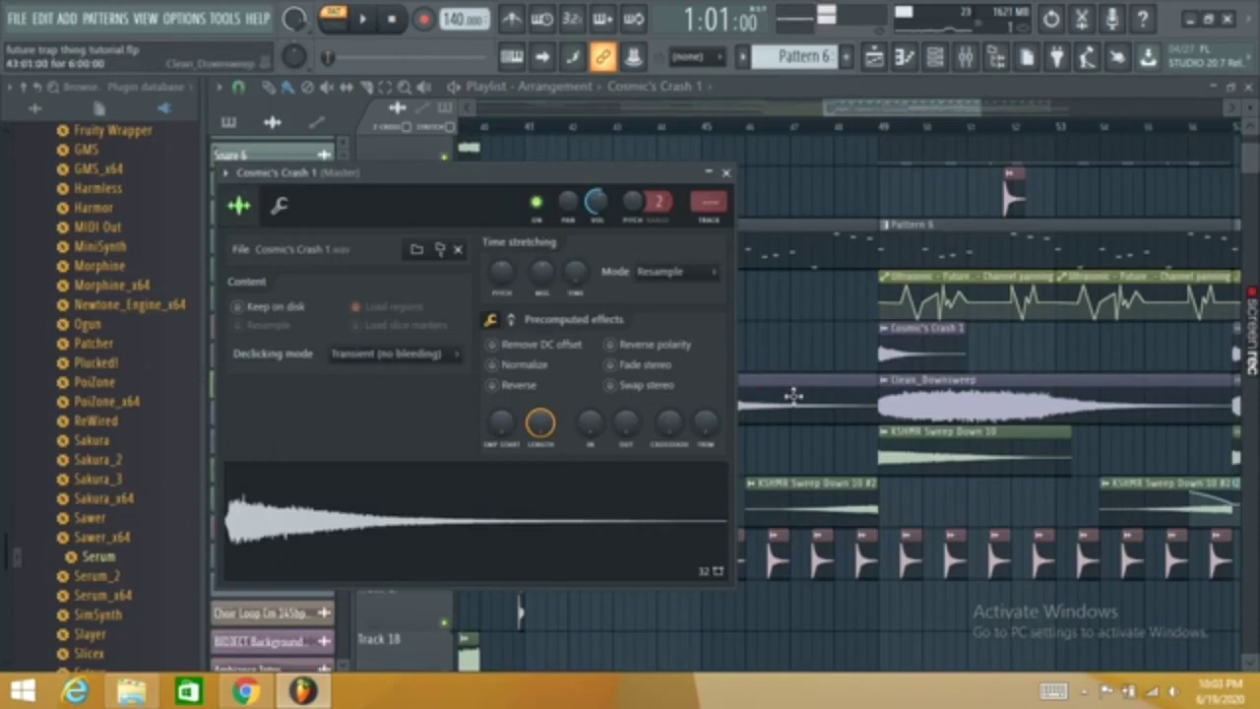
pyautogui.doubleClick(794, 396)
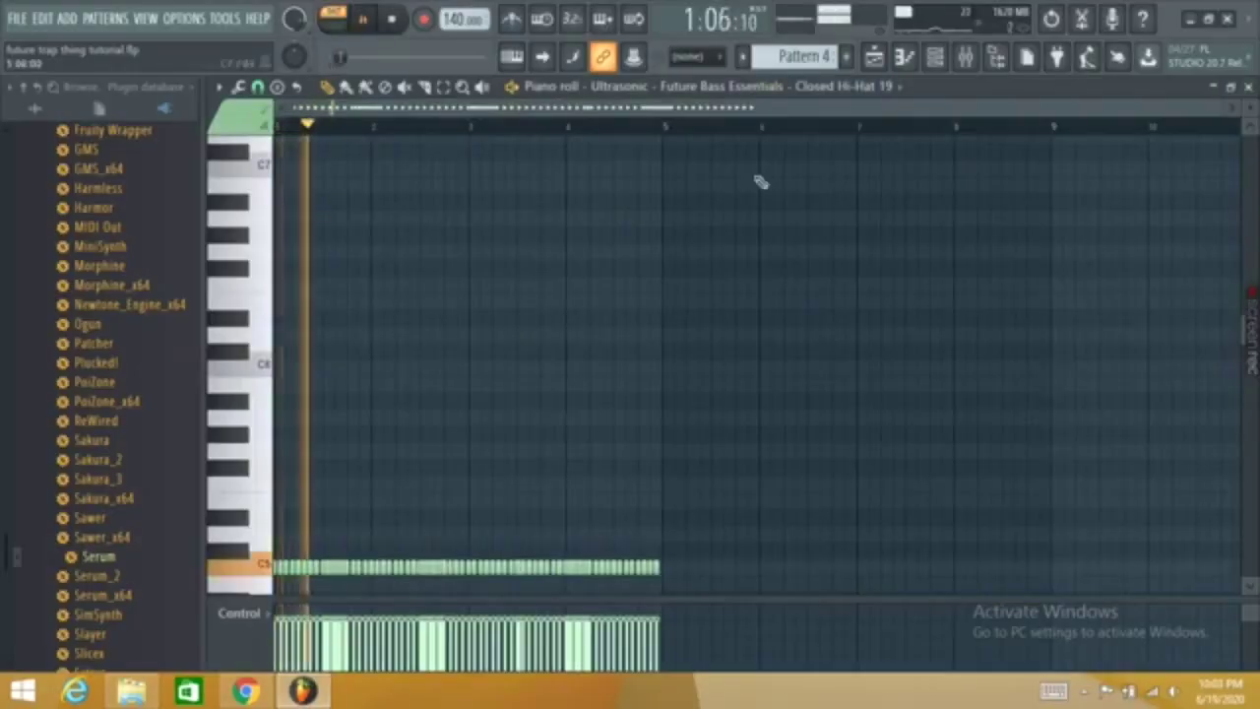
# Examine Pattern 4's Closed Hi-Hat 19 notes in the piano roll.
pyautogui.moveTo(1251, 446); pyautogui.dragTo(1244, 392)
pyautogui.scroll(-1, 1246, 399)
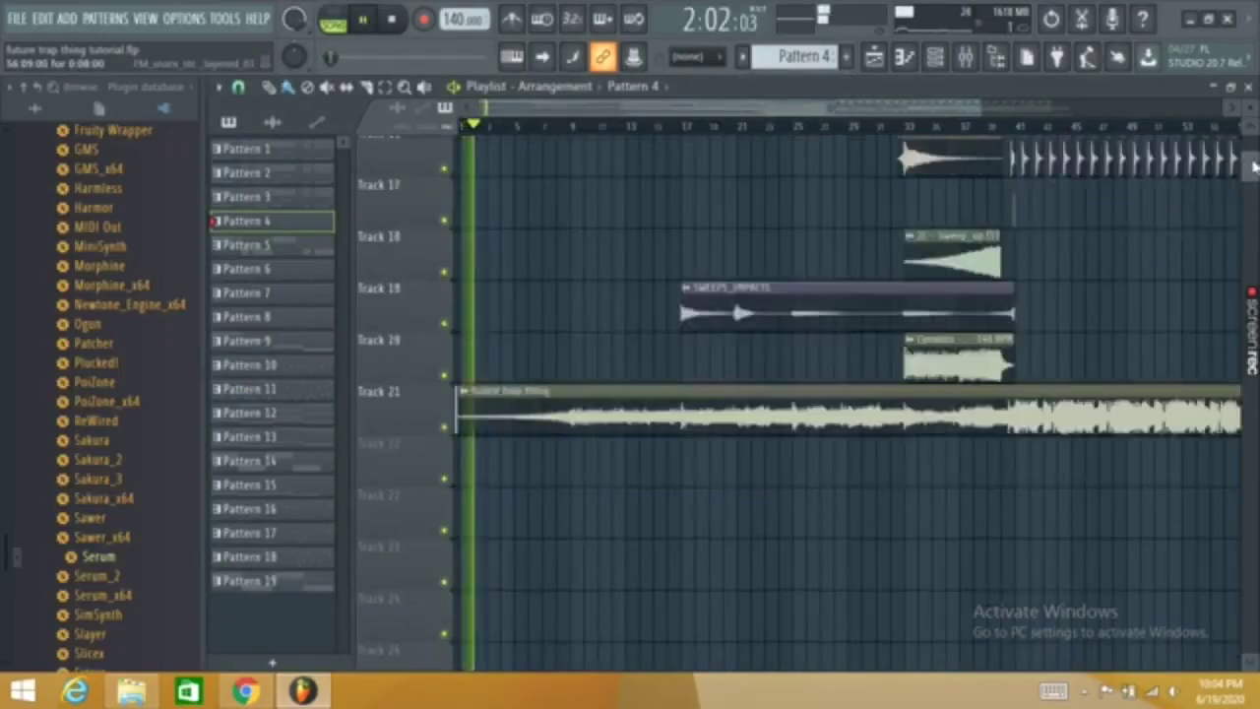
# Look through the arrangement's tracks down to the future trap thing audio clip while the song plays.
pyautogui.scroll(10, 1252, 168)
pyautogui.scroll(-7, 1251, 162)
pyautogui.scroll(-3, 1251, 164)
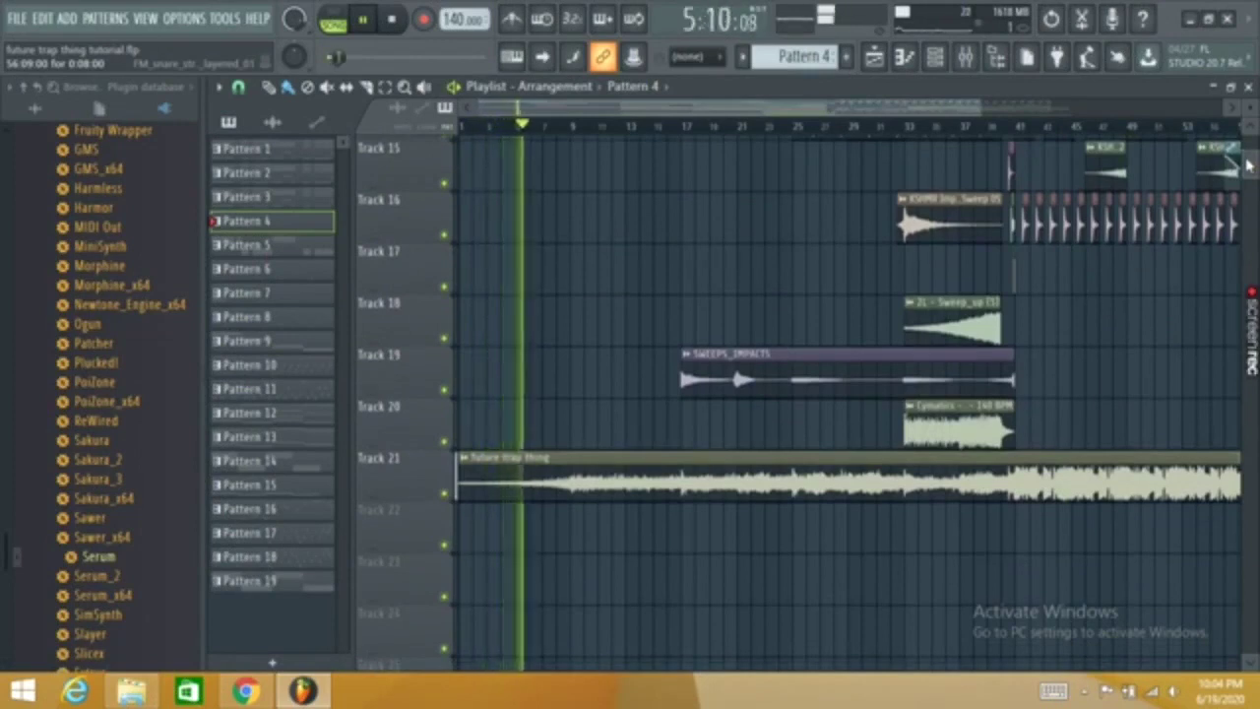
# Inspect the Headhunterz - Sweep Up sample on Track 8 in the intro, then return to the arrangement.
pyautogui.scroll(14, 1251, 165)
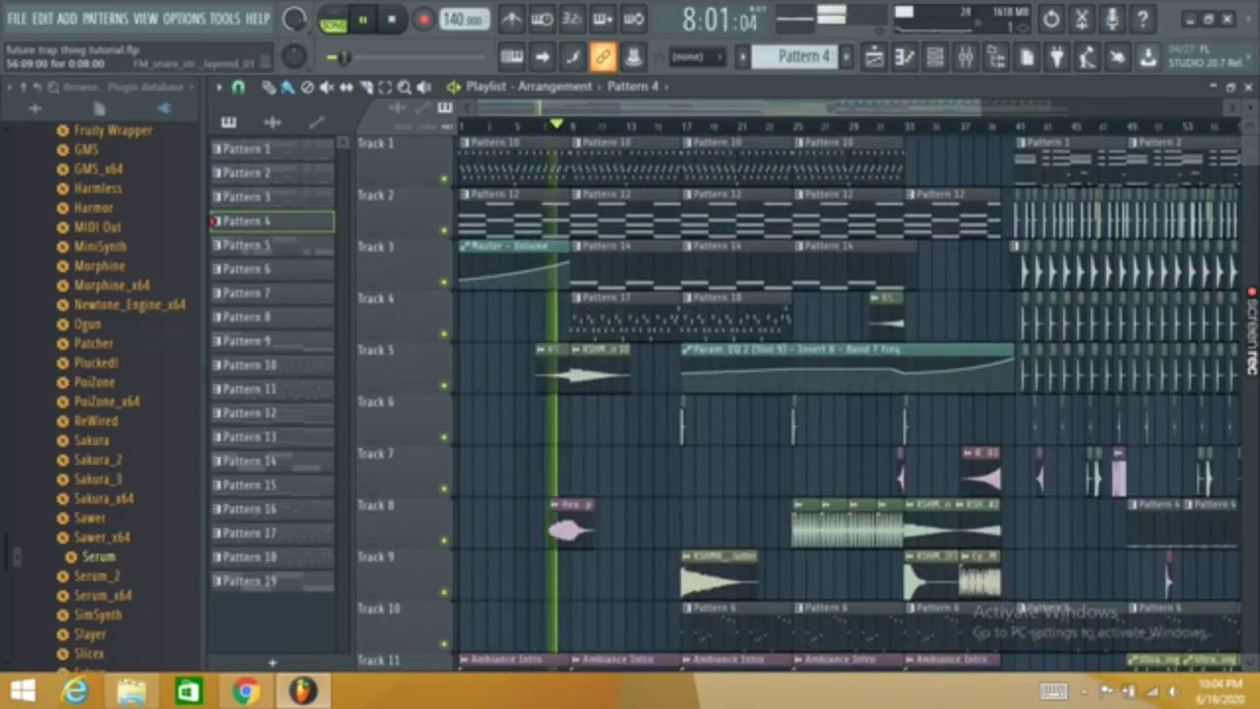
pyautogui.doubleClick(571, 530)
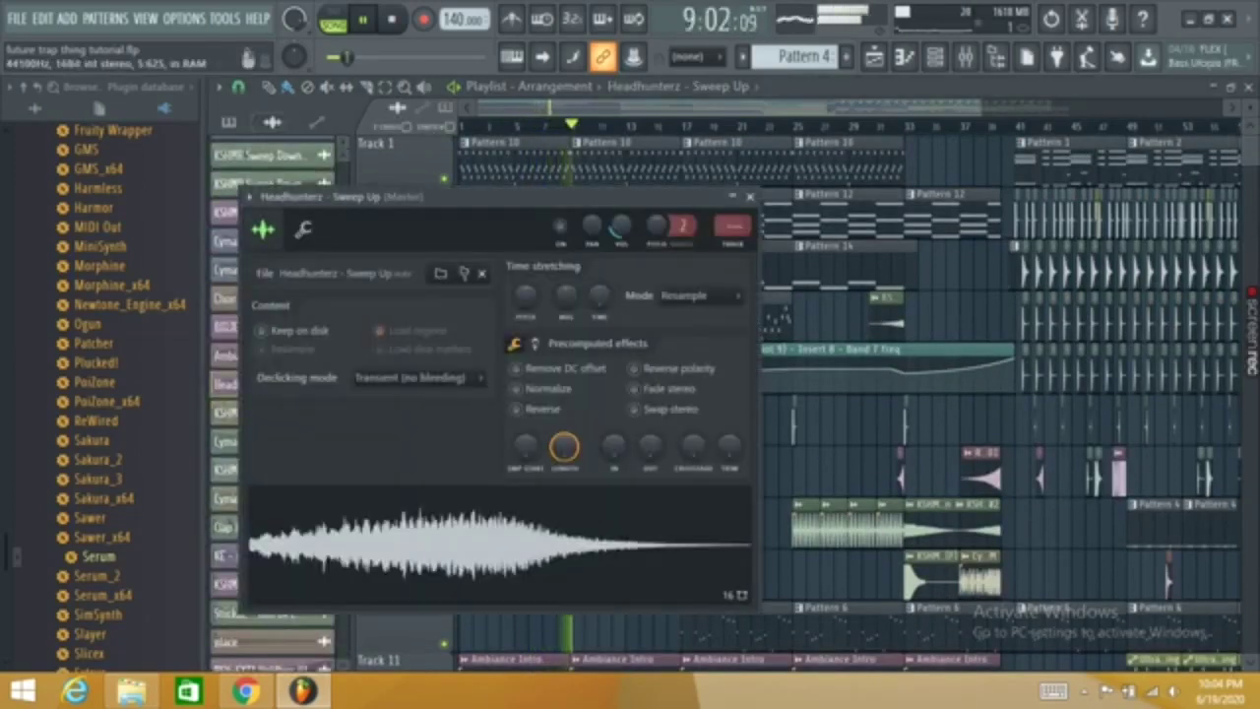
pyautogui.press('Escape')
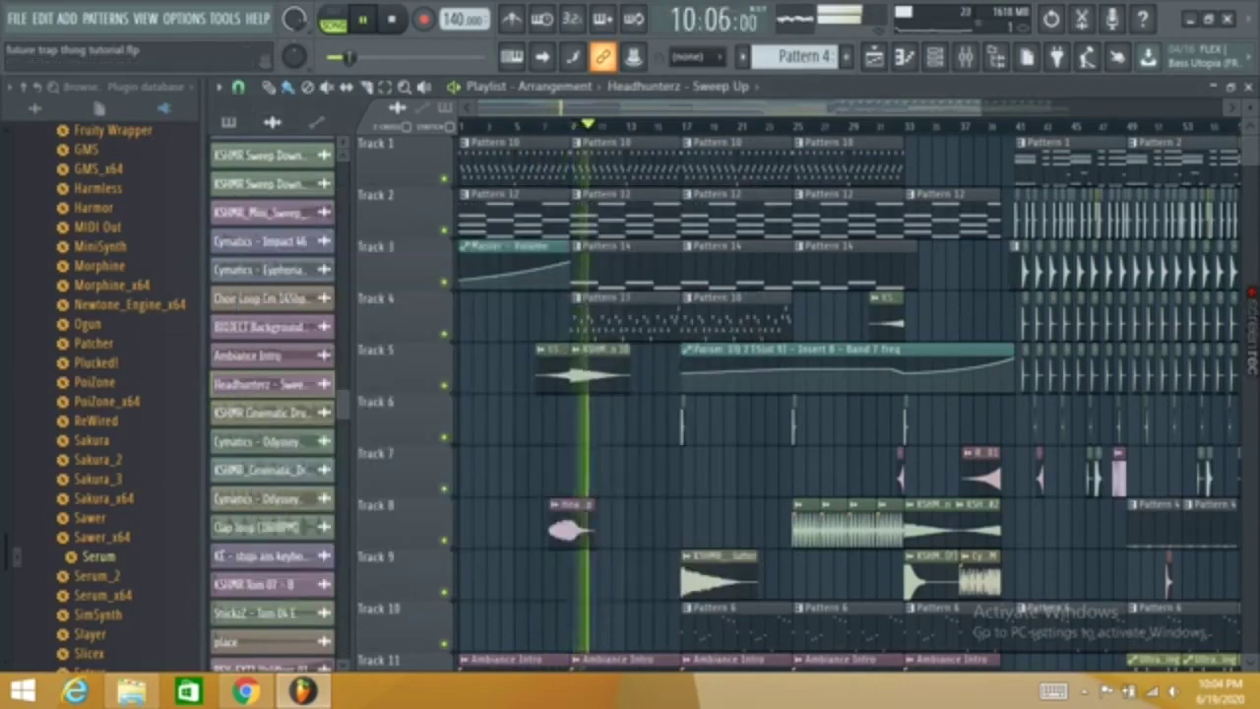
# Inspect the Ambiance Intro sample's settings and waveform from Track 11.
pyautogui.moveTo(1251, 153); pyautogui.dragTo(1253, 164)
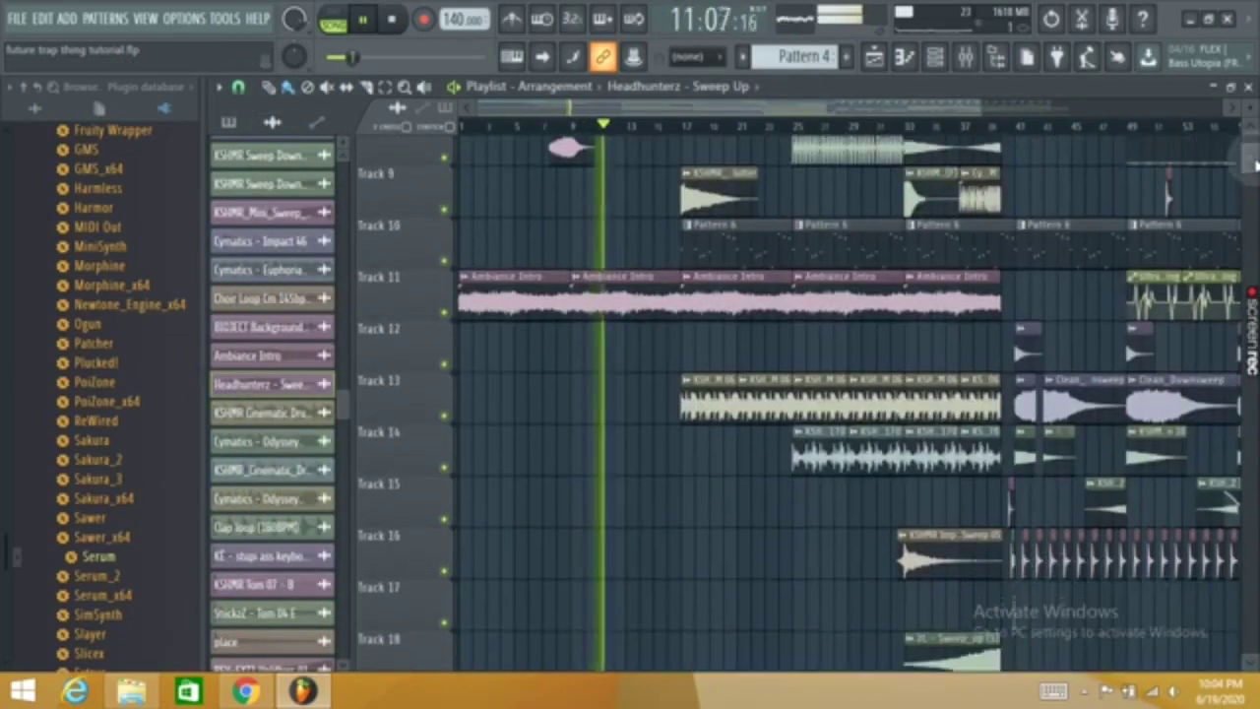
pyautogui.scroll(5, 1253, 165)
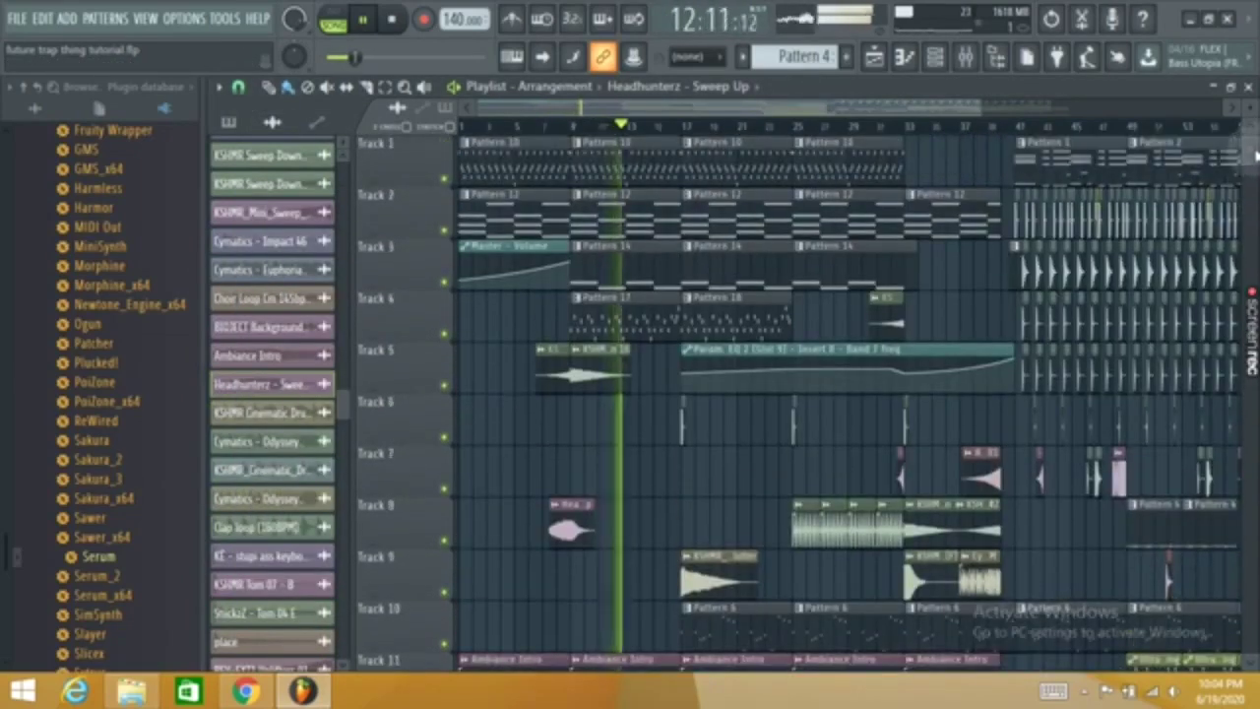
pyautogui.moveTo(1256, 161); pyautogui.dragTo(1254, 166)
pyautogui.doubleClick(631, 433)
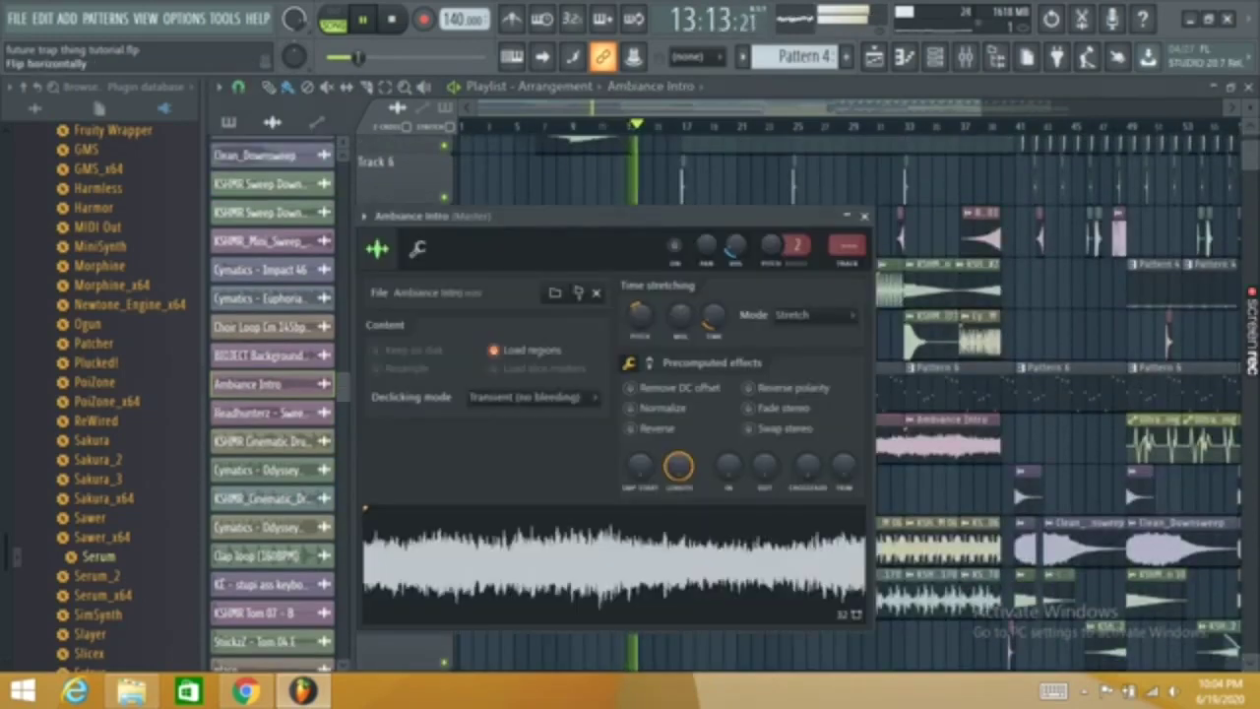
pyautogui.click(865, 216)
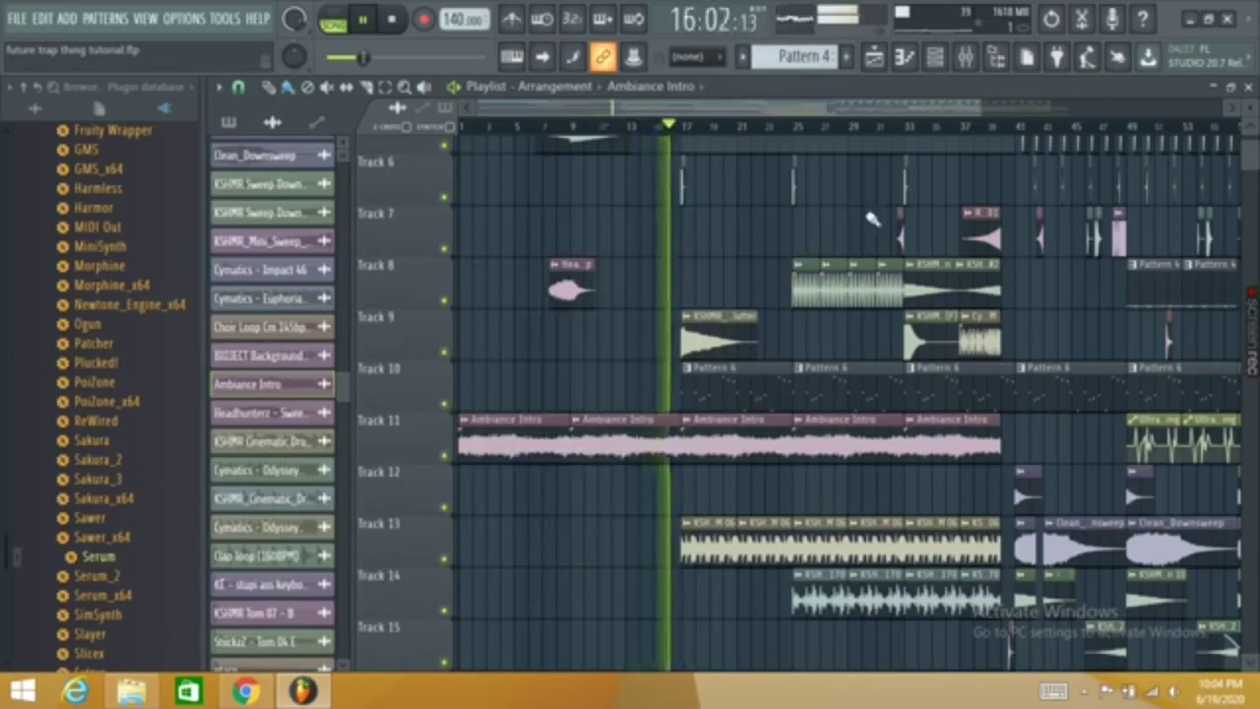
# Examine Pattern 6's notes from Track 10 in the piano roll, then return to the arrangement.
pyautogui.scroll(5, 1255, 146)
pyautogui.scroll(-6, 1255, 150)
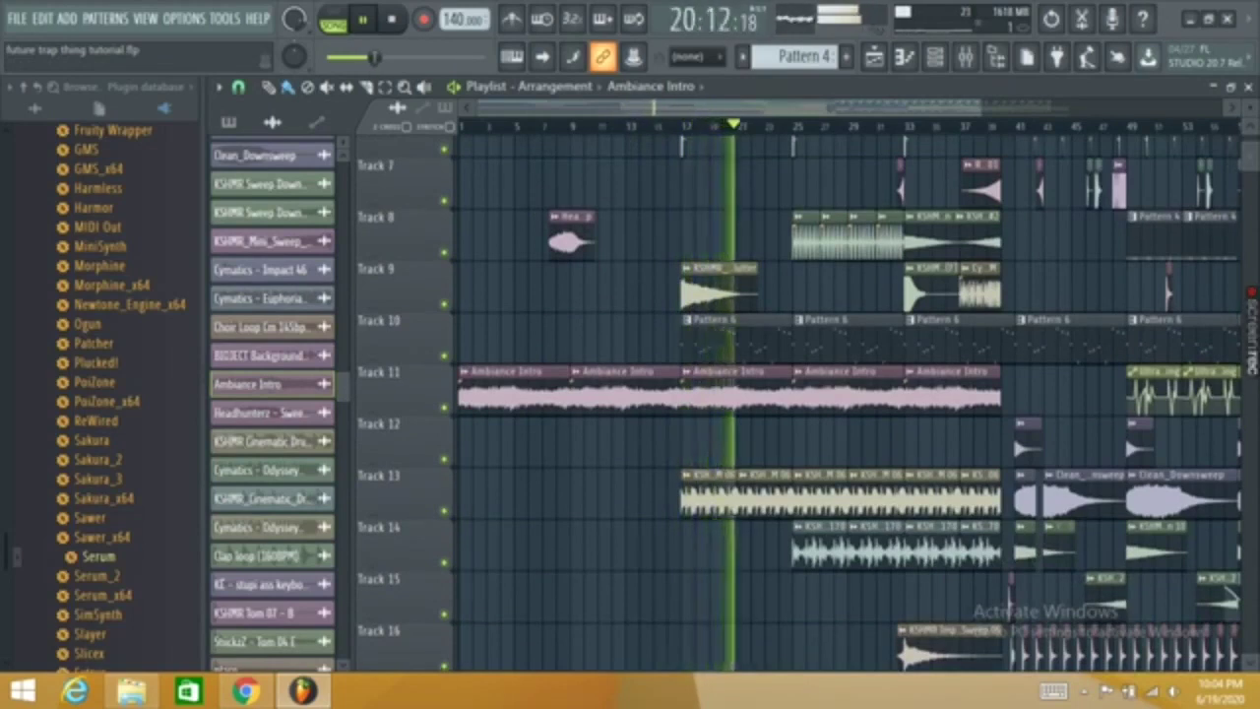
pyautogui.doubleClick(965, 351)
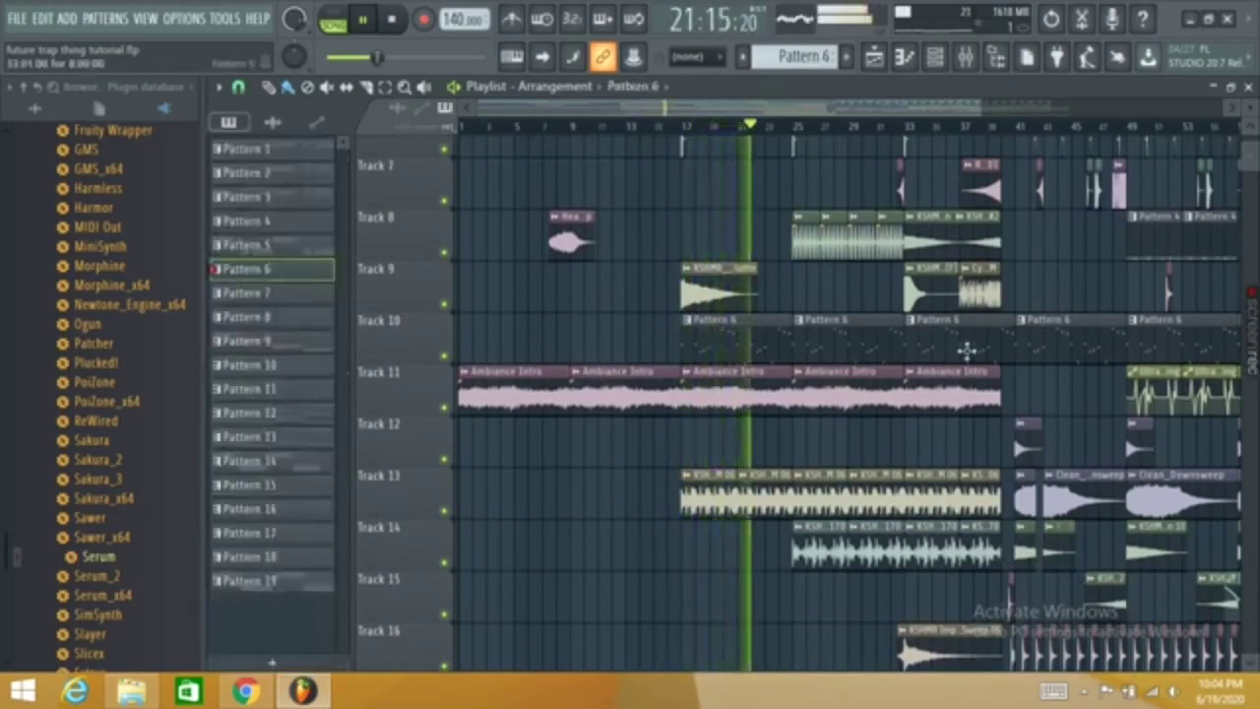
pyautogui.moveTo(1248, 386); pyautogui.dragTo(1249, 304)
pyautogui.click(1249, 85)
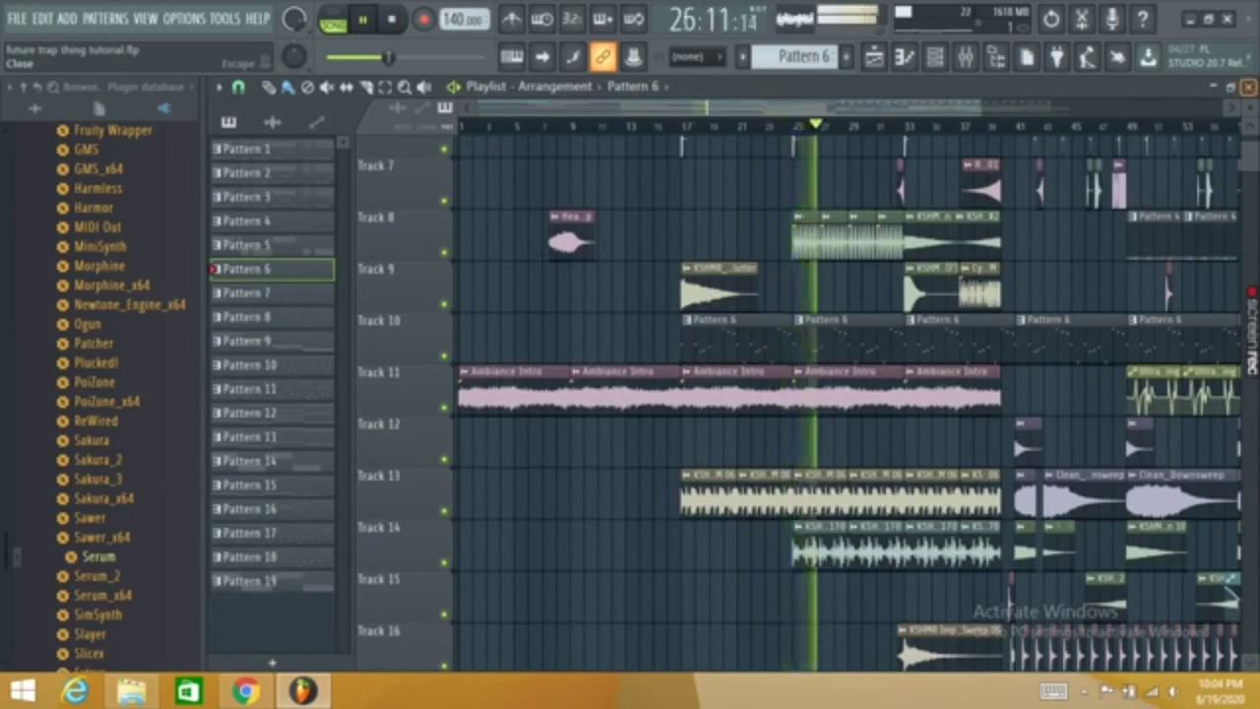
# Look through the arrangement's tracks across the build-up and into the drop while the song plays.
pyautogui.scroll(6, 1255, 143)
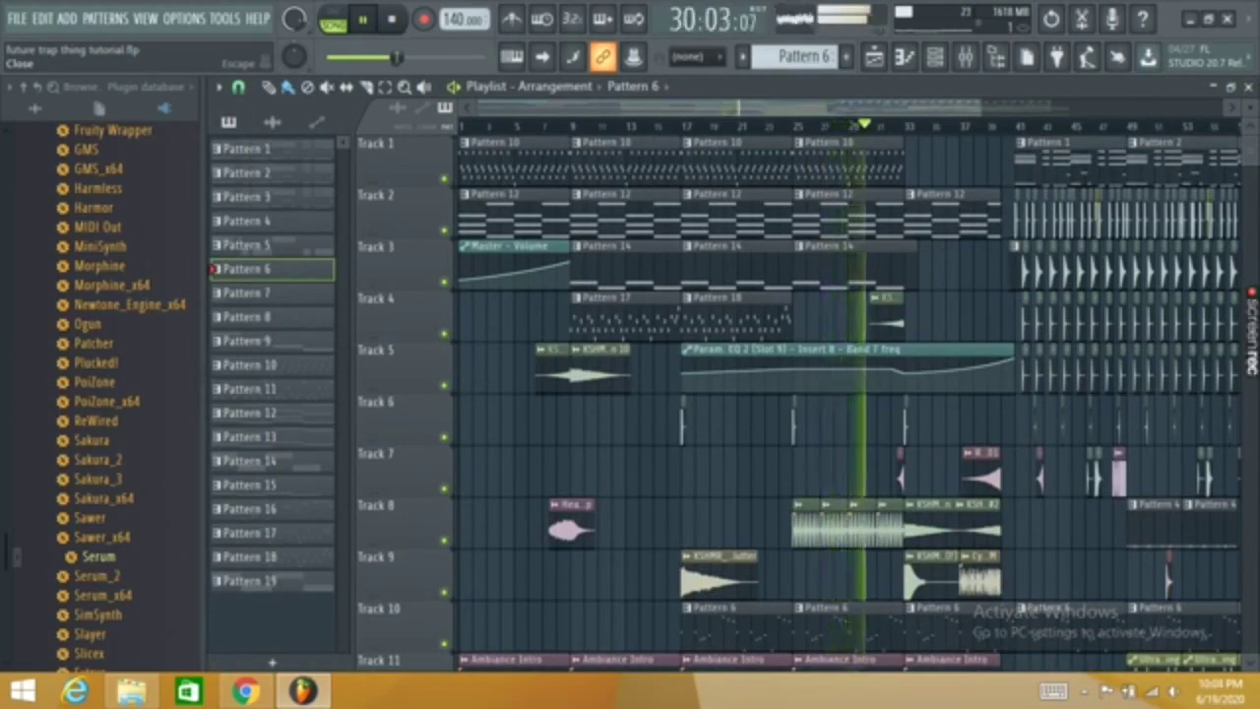
pyautogui.scroll(-3, 1256, 157)
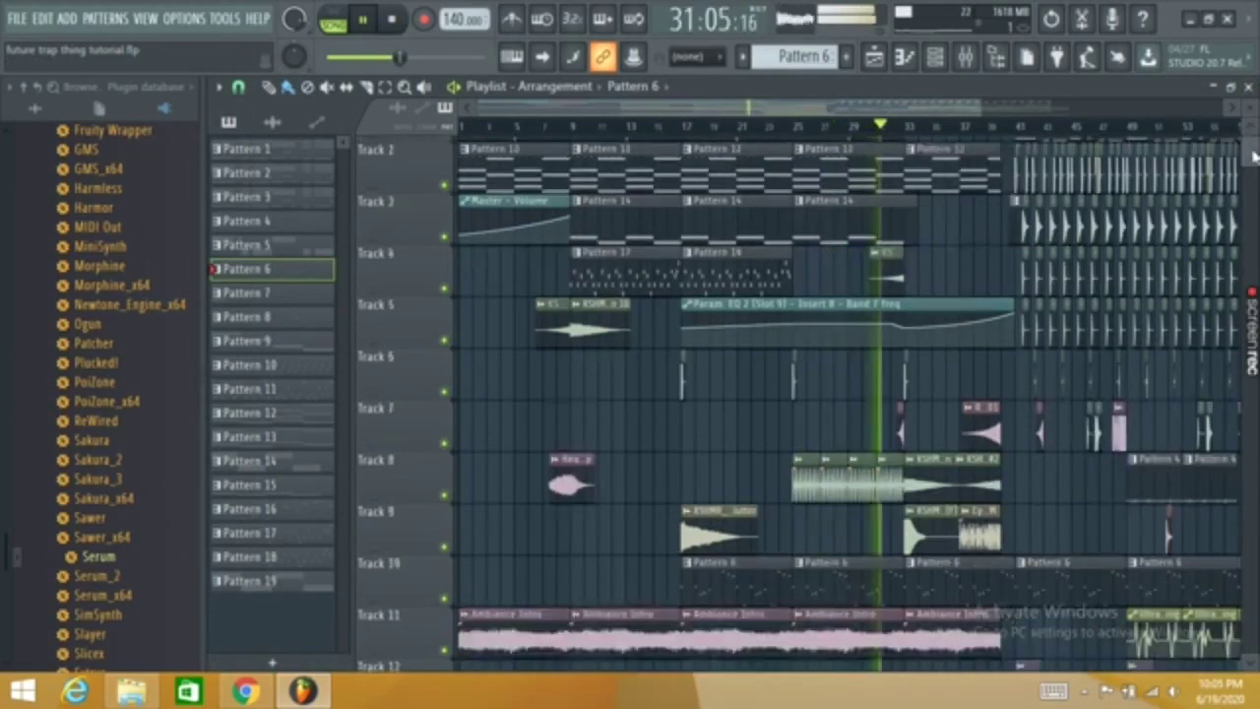
pyautogui.scroll(-11, 1256, 158)
pyautogui.scroll(14, 1255, 148)
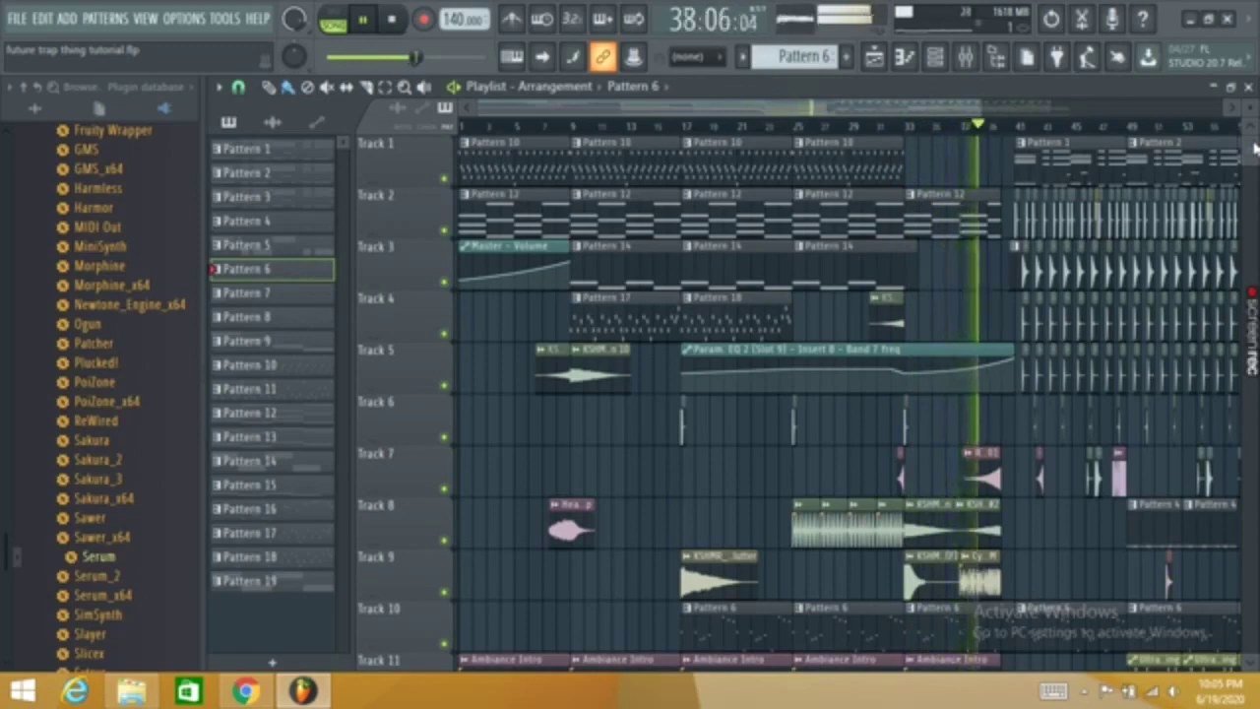
pyautogui.moveTo(869, 110); pyautogui.dragTo(972, 123)
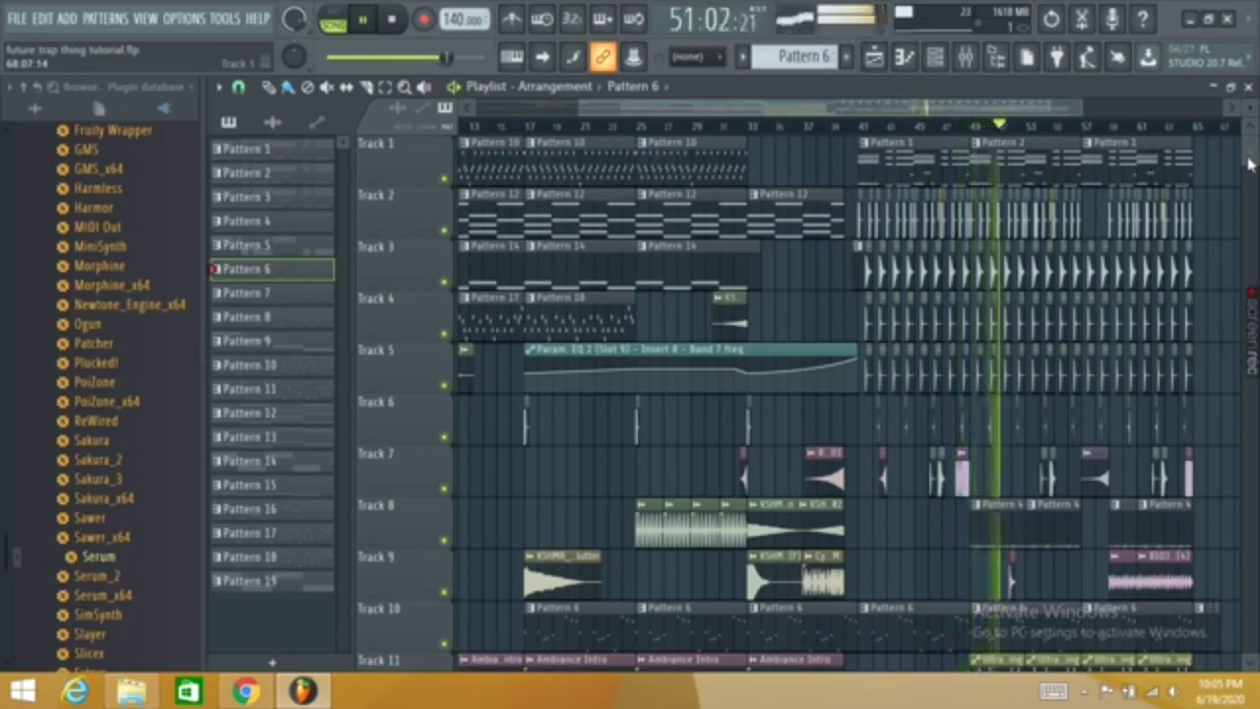
# Examine Pattern 1's chordlead 3 notes in the piano roll, including the lower chord notes, during playback.
pyautogui.doubleClick(924, 149)
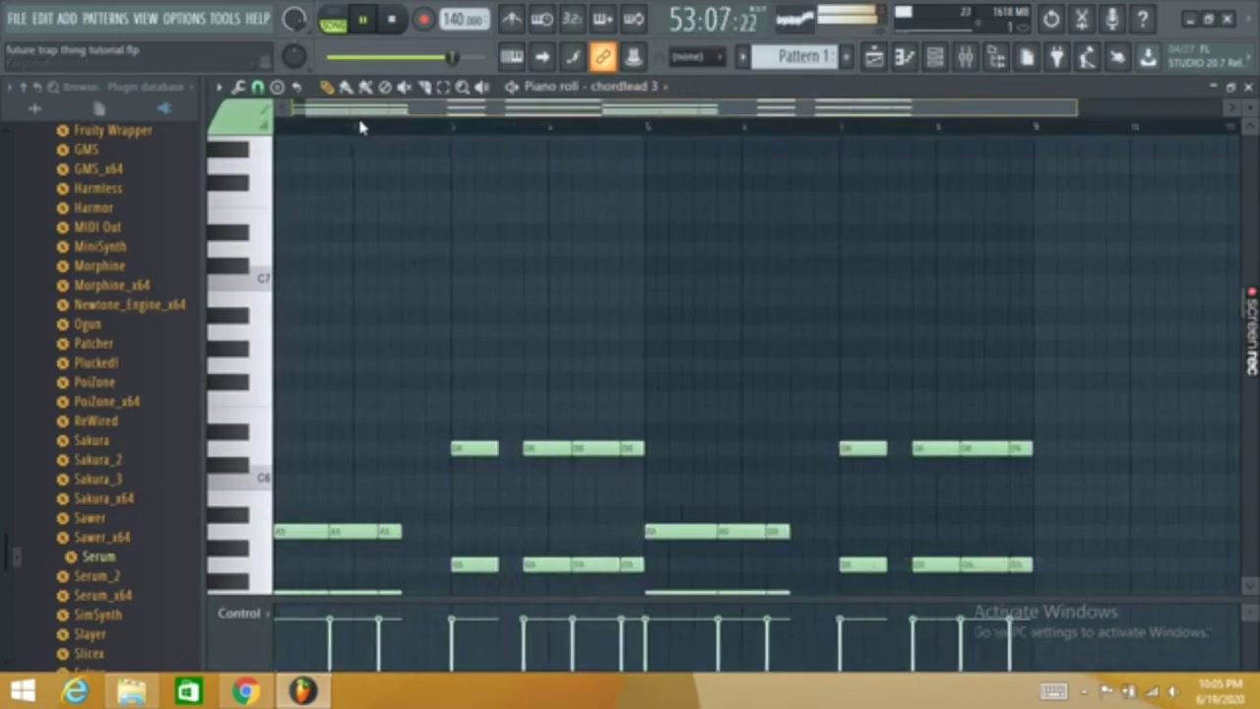
pyautogui.click(1248, 87)
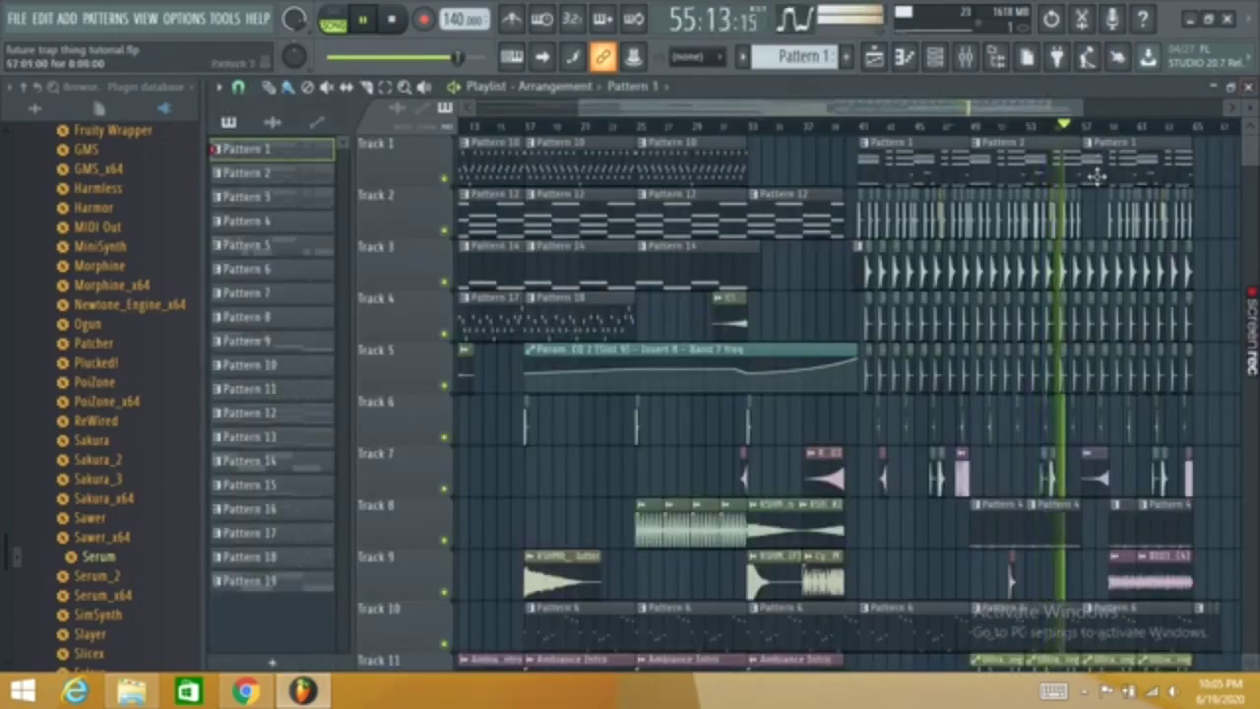
pyautogui.doubleClick(1097, 176)
pyautogui.moveTo(630, 117); pyautogui.dragTo(335, 113)
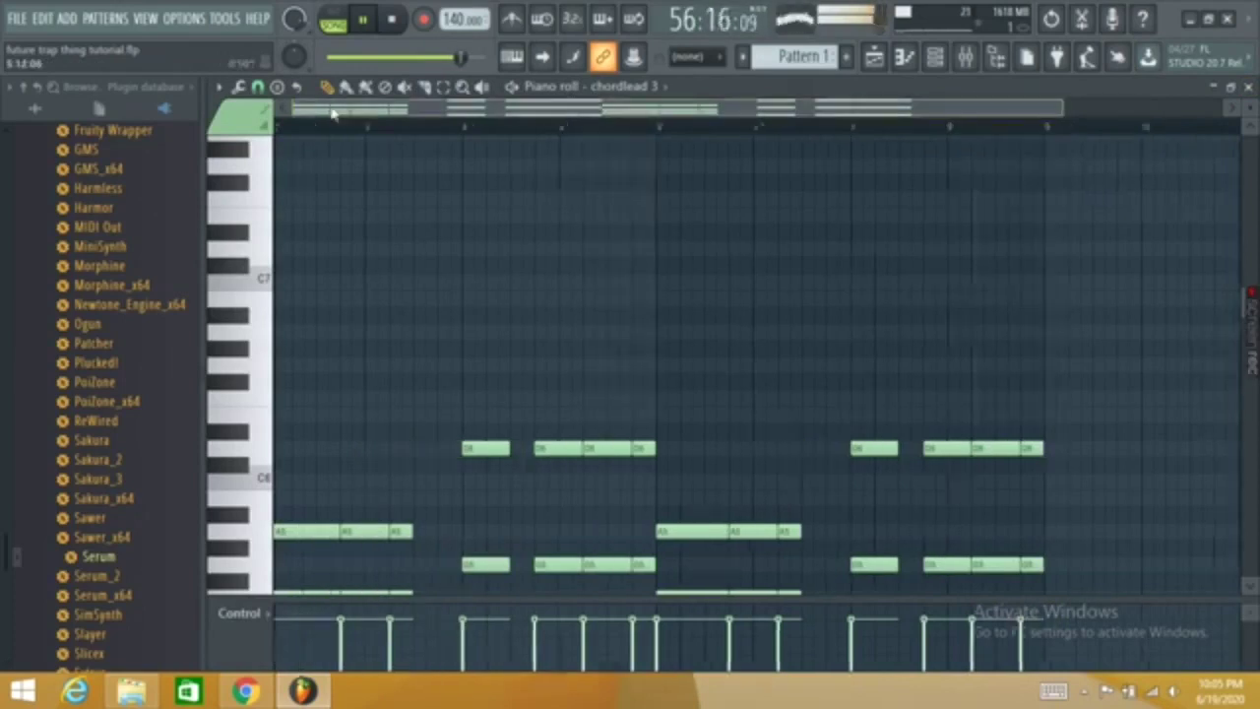
pyautogui.moveTo(1251, 318)
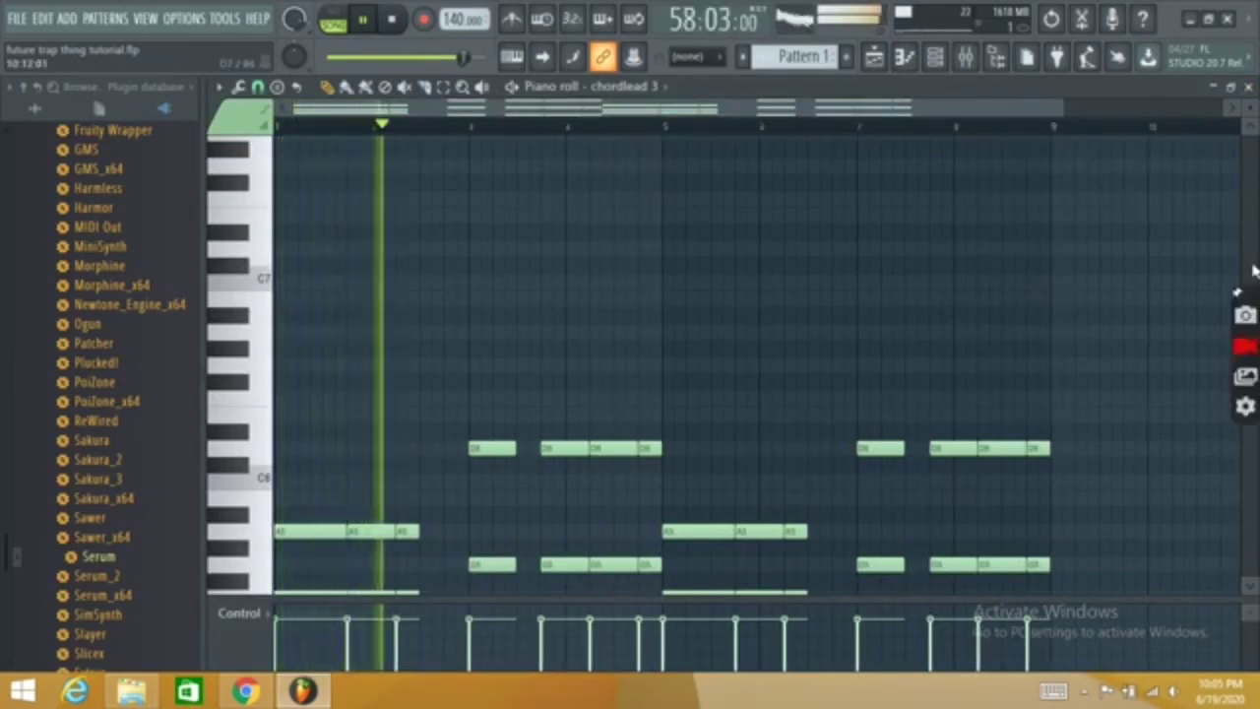
pyautogui.moveTo(1252, 275); pyautogui.dragTo(1248, 351)
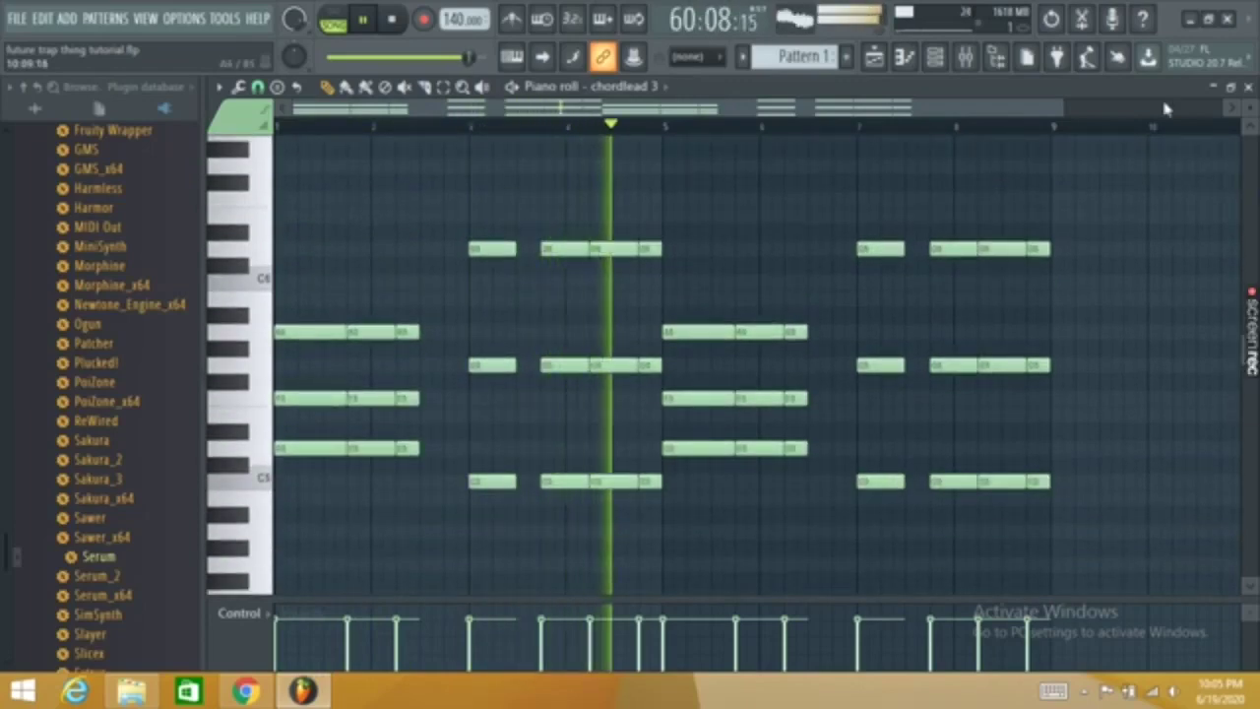
pyautogui.click(1249, 89)
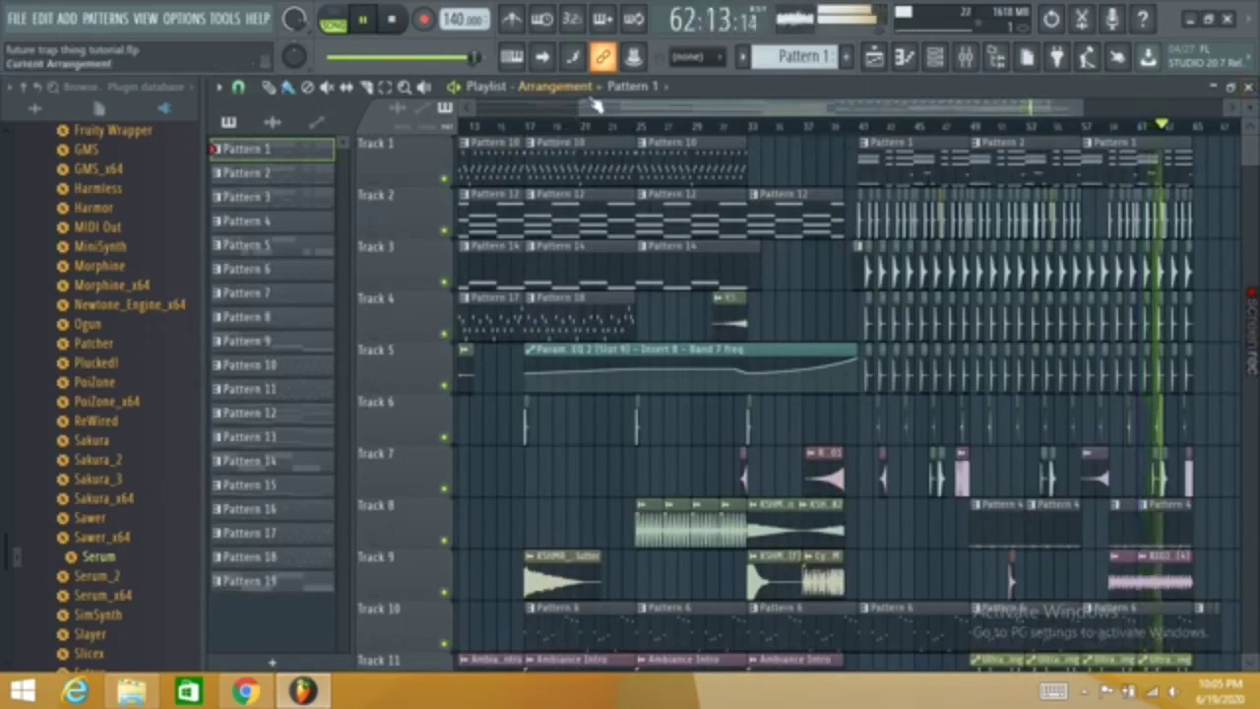
# Follow the playback through the final part of the drop to the end of the arrangement.
pyautogui.moveTo(581, 107); pyautogui.dragTo(715, 107)
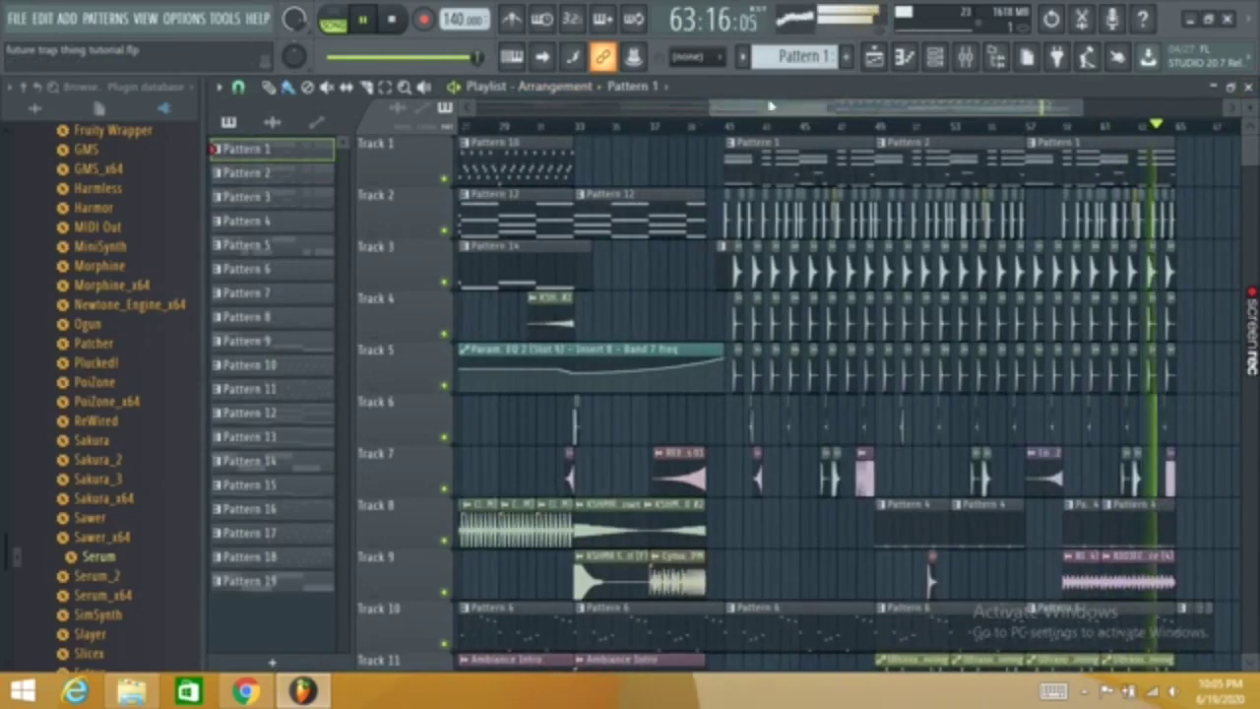
pyautogui.moveTo(798, 111); pyautogui.dragTo(839, 116)
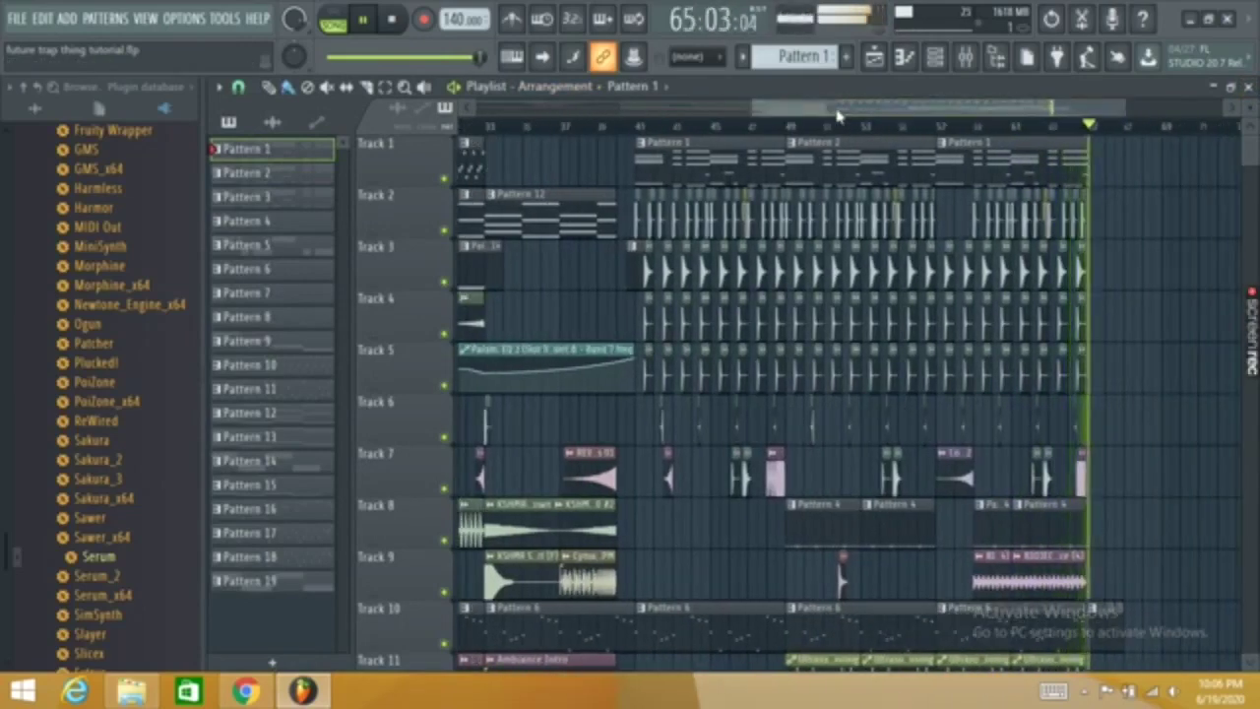